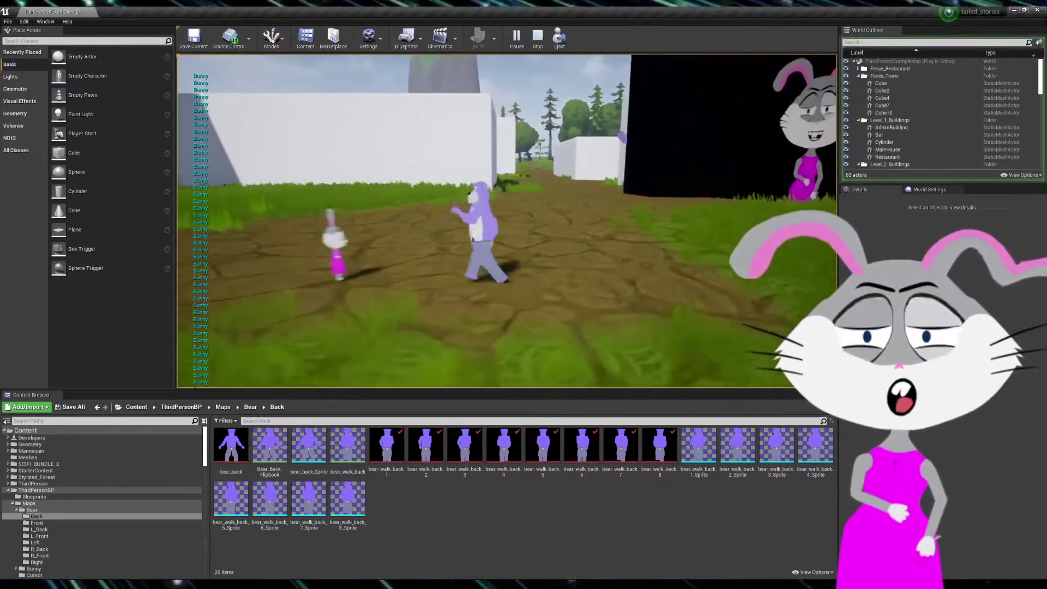
# - Stop the running game and launch the Epic Games launcher from Start search
pyautogui.hotkey('shift', 'F1')
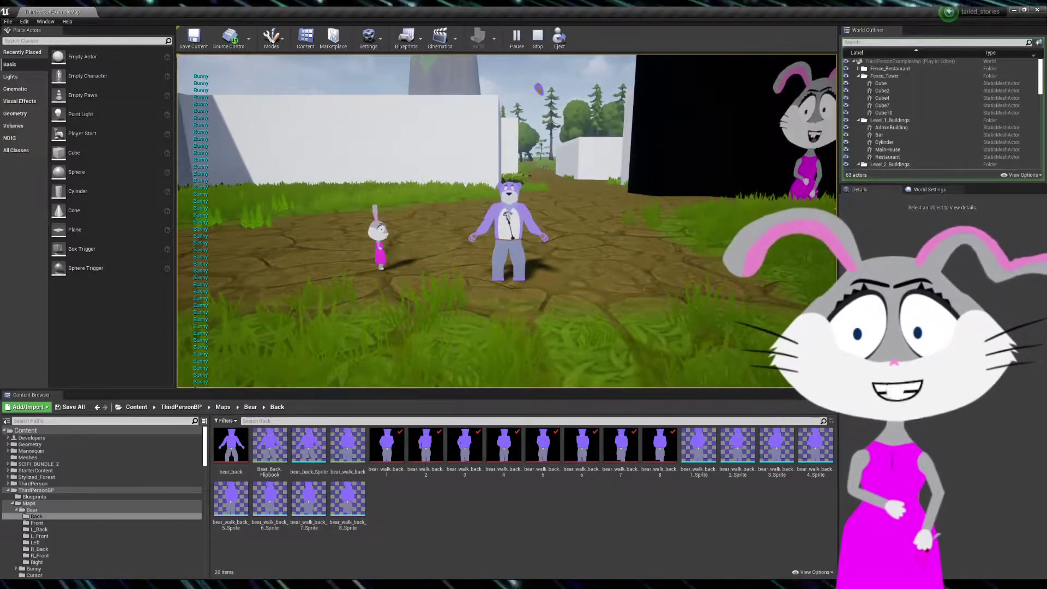
pyautogui.press('super')
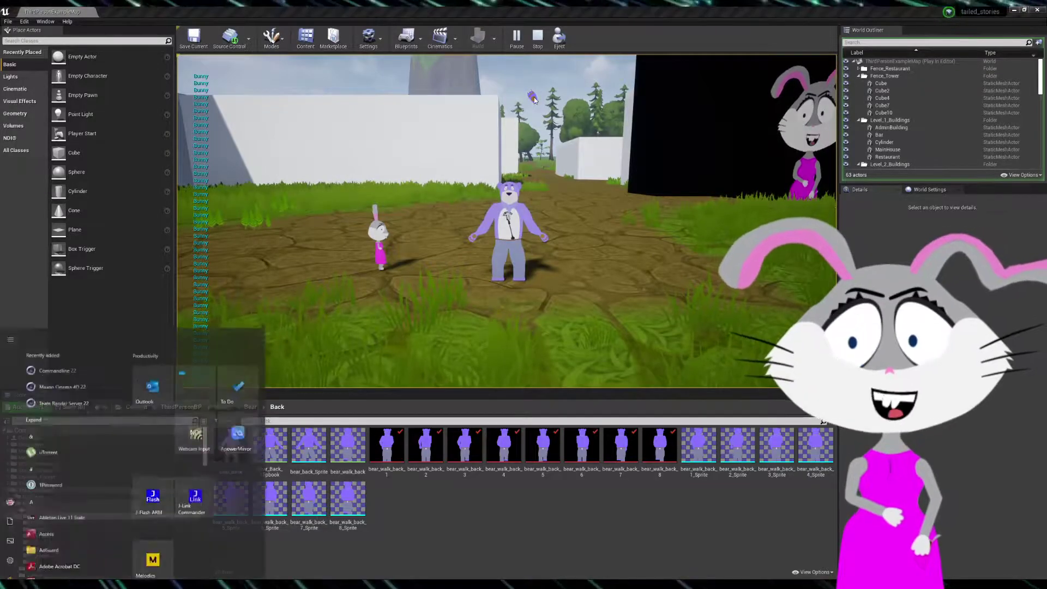
pyautogui.write('epic')
pyautogui.press('Escape')
pyautogui.press('Escape')
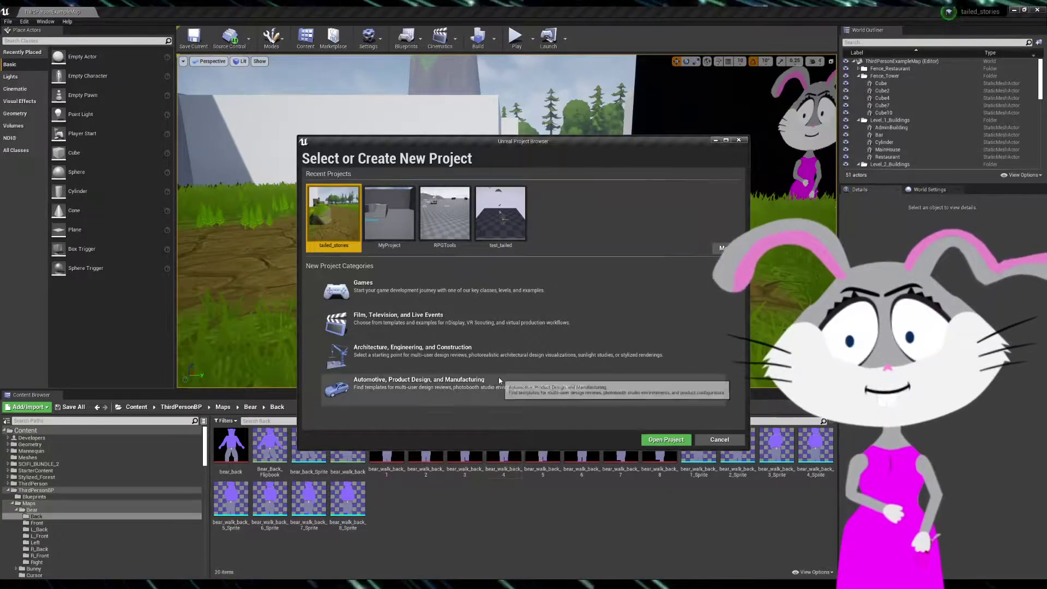
# - Create a new Games > Third Person project named MyProject2
pyautogui.click(363, 290)
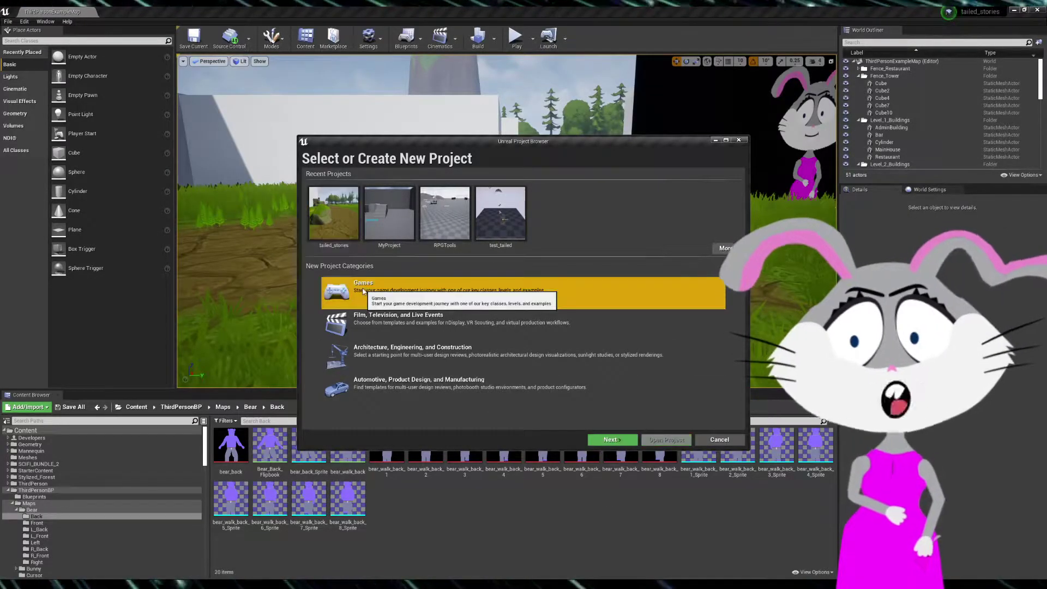
pyautogui.click(603, 442)
pyautogui.click(474, 197)
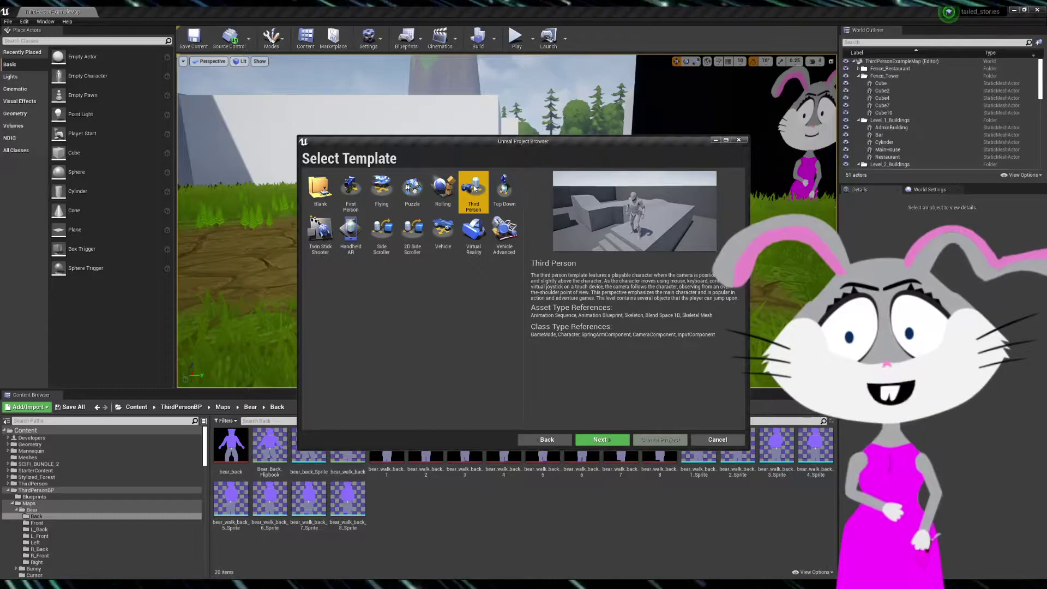
pyautogui.click(602, 440)
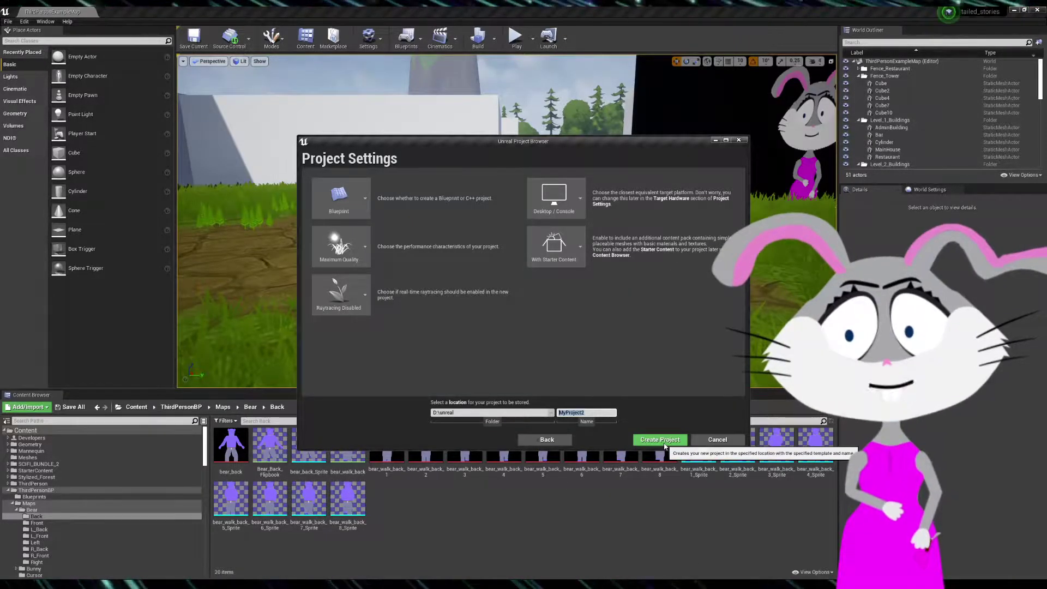
pyautogui.click(660, 439)
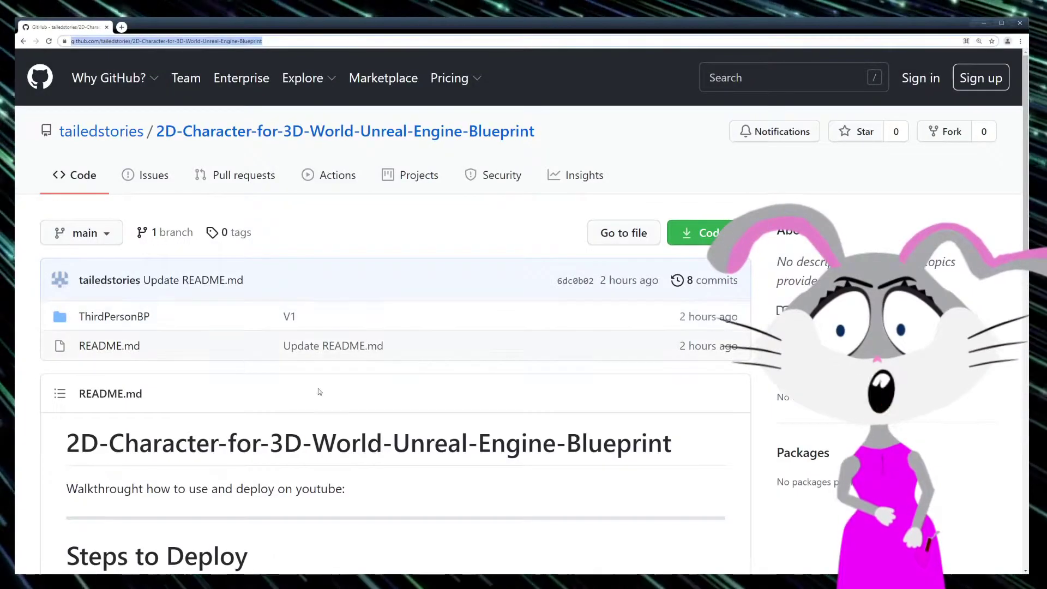
pyautogui.moveTo(102, 132)
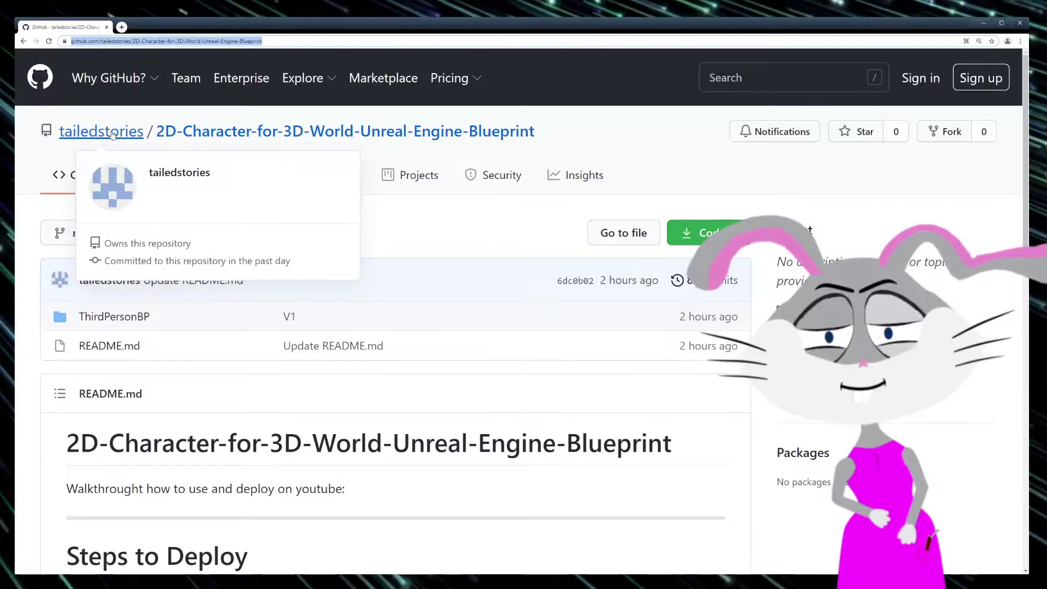
# - Download the 2D character repository as a ZIP and bring the README's Steps to Deploy into view
pyautogui.scroll(-2, 545, 272)
pyautogui.click(722, 116)
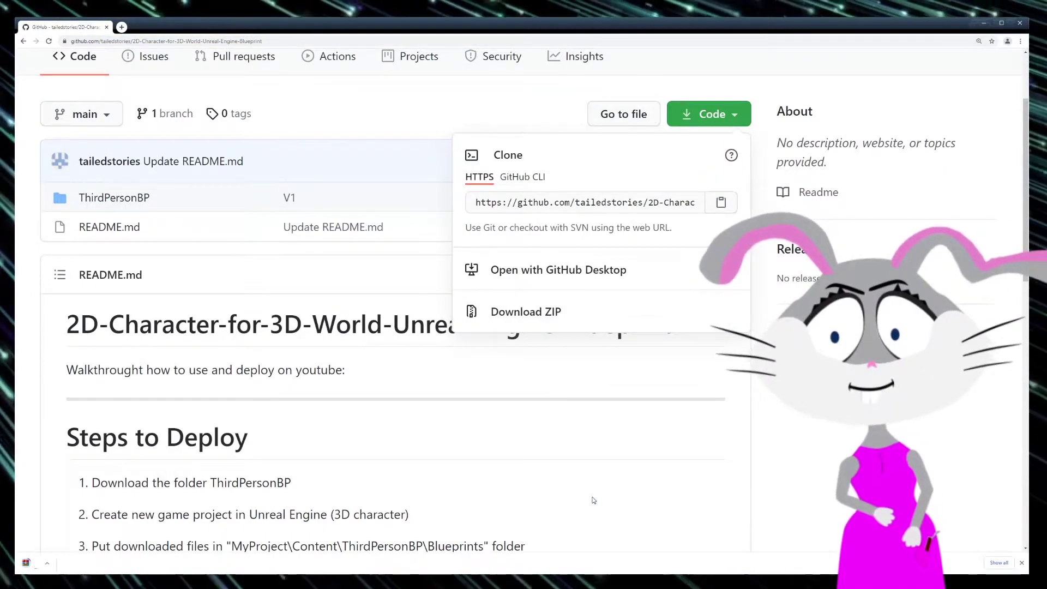
pyautogui.click(526, 311)
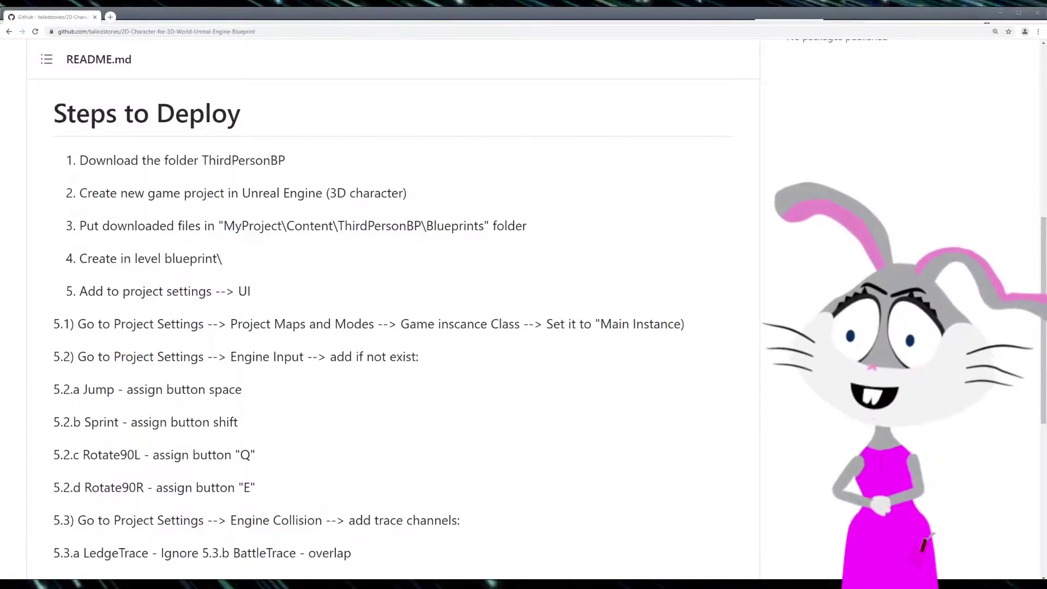
# - Copy the archive's ThirdPersonBP folder into MyProject2's Content folder, replacing the existing one
pyautogui.doubleClick(680, 181)
pyautogui.click(659, 222)
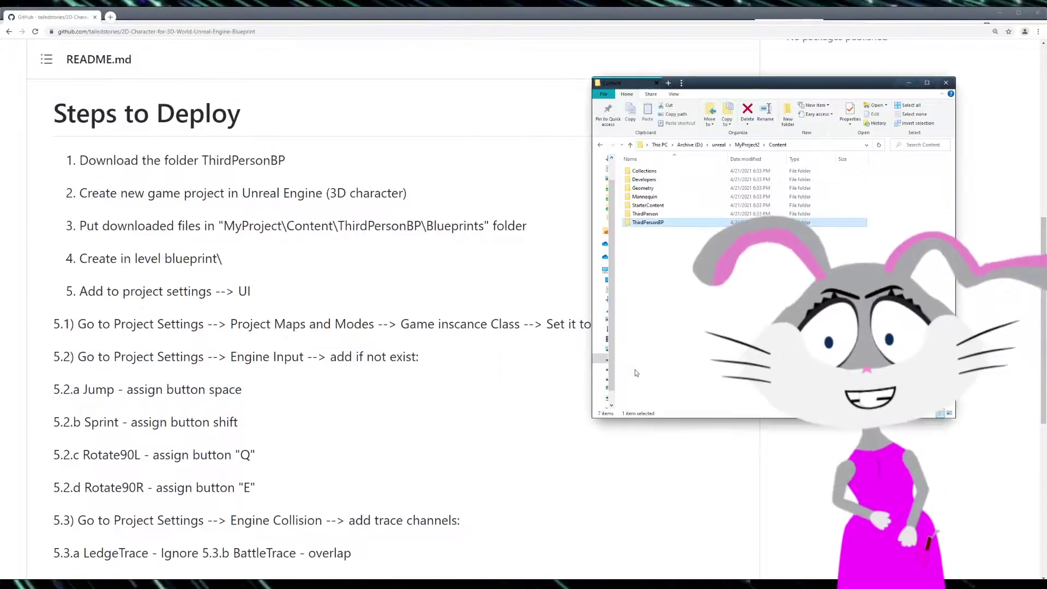
pyautogui.hotkey('alt', 'Tab')
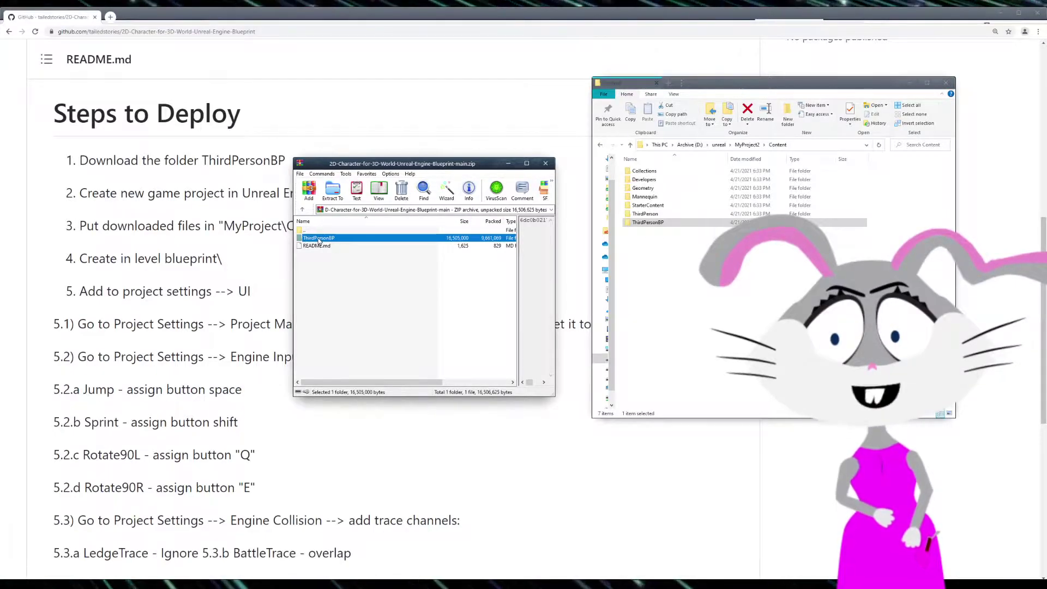
pyautogui.moveTo(691, 262); pyautogui.dragTo(691, 263)
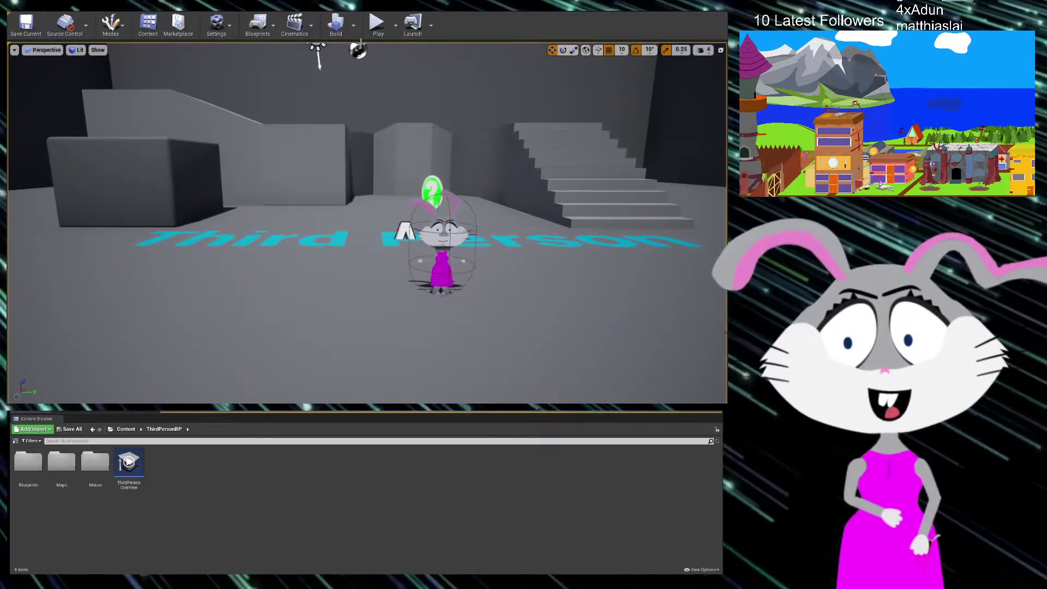
# - Play the level and walk the 2D bunny around the Third Person arena
pyautogui.hotkey('alt', 'p')
pyautogui.press('w')
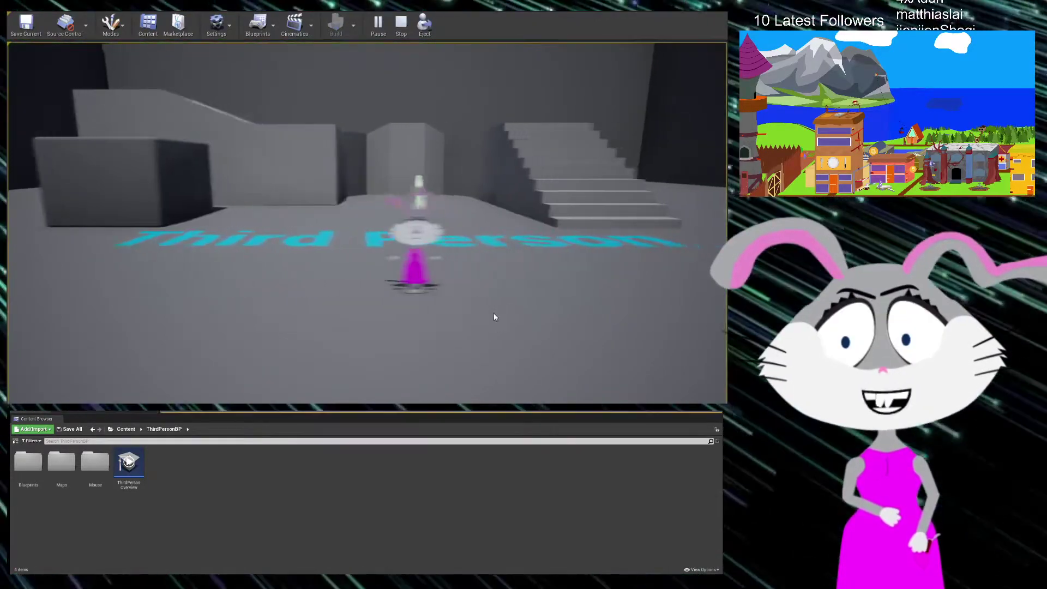
pyautogui.press('w')
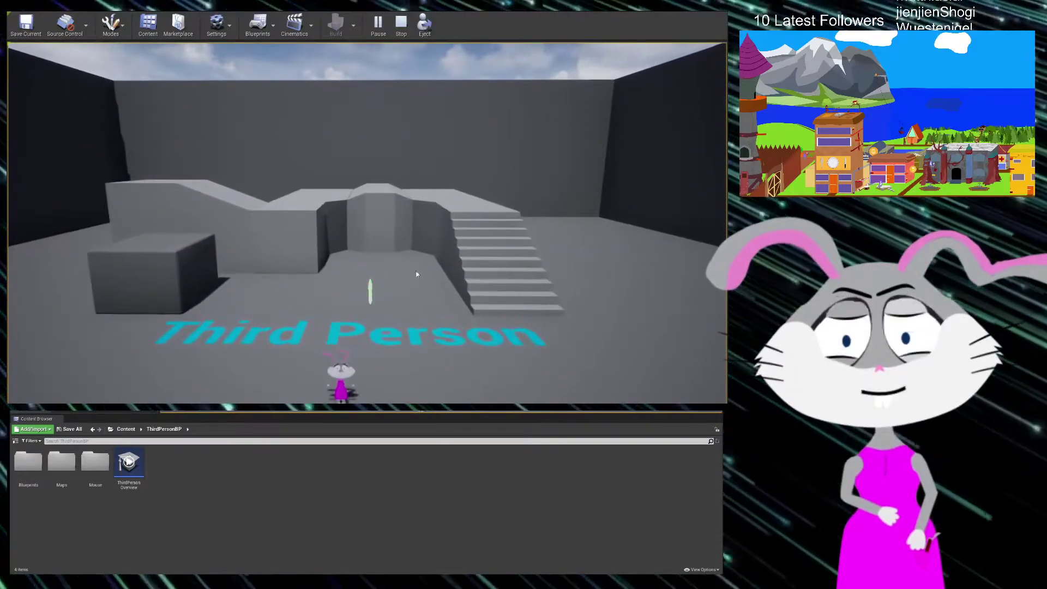
pyautogui.click(417, 261)
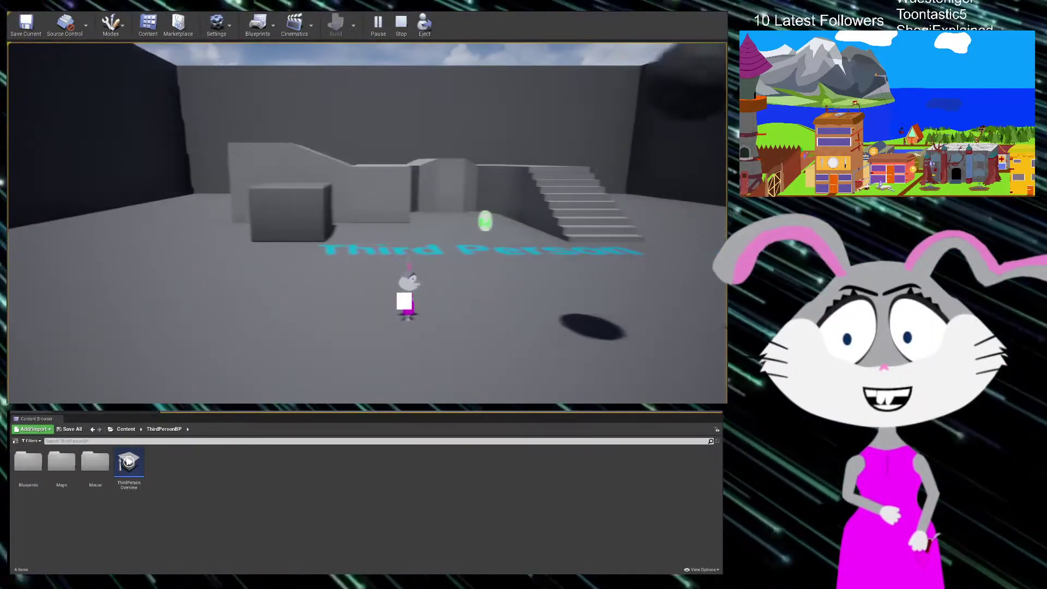
pyautogui.click(406, 298)
pyautogui.click(412, 298)
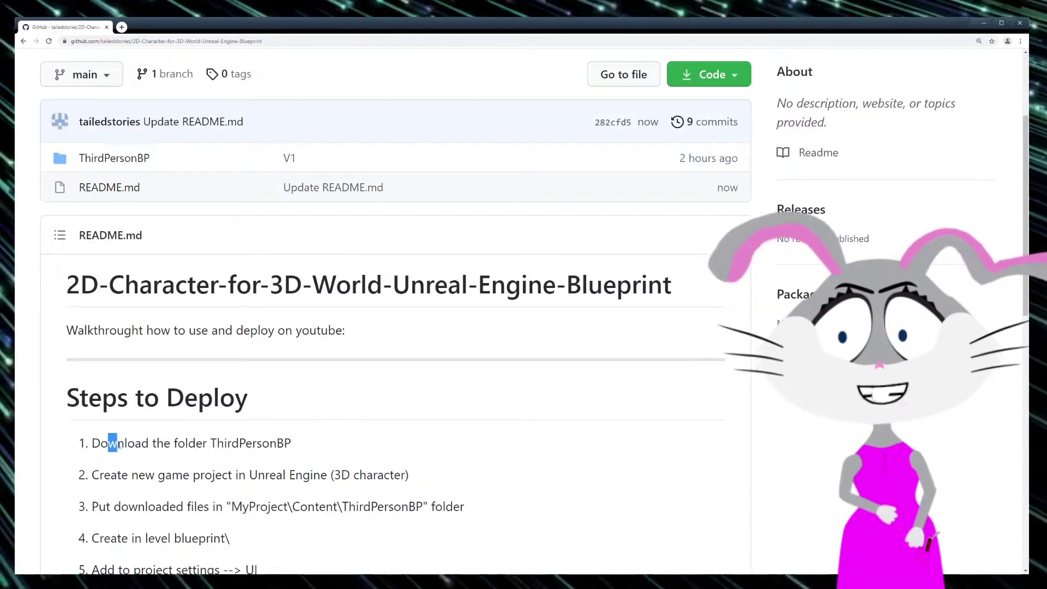
# - Clear the marked text in README steps 2 and 3, including the ThirdPersonBP word
pyautogui.scroll(-1, 419, 510)
pyautogui.moveTo(91, 436); pyautogui.dragTo(334, 435)
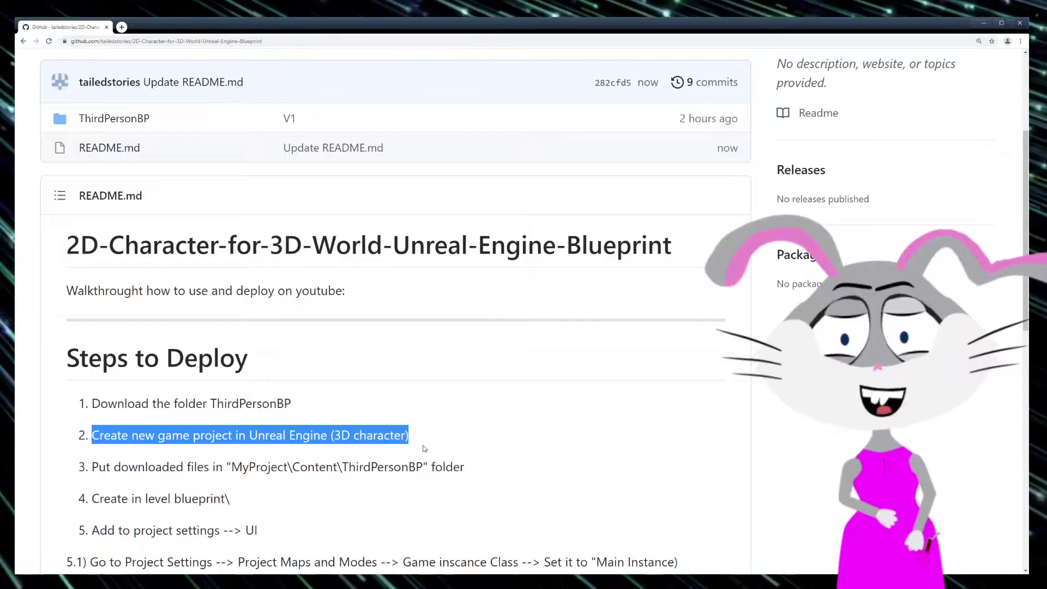
pyautogui.scroll(-1, 424, 448)
pyautogui.click(377, 445)
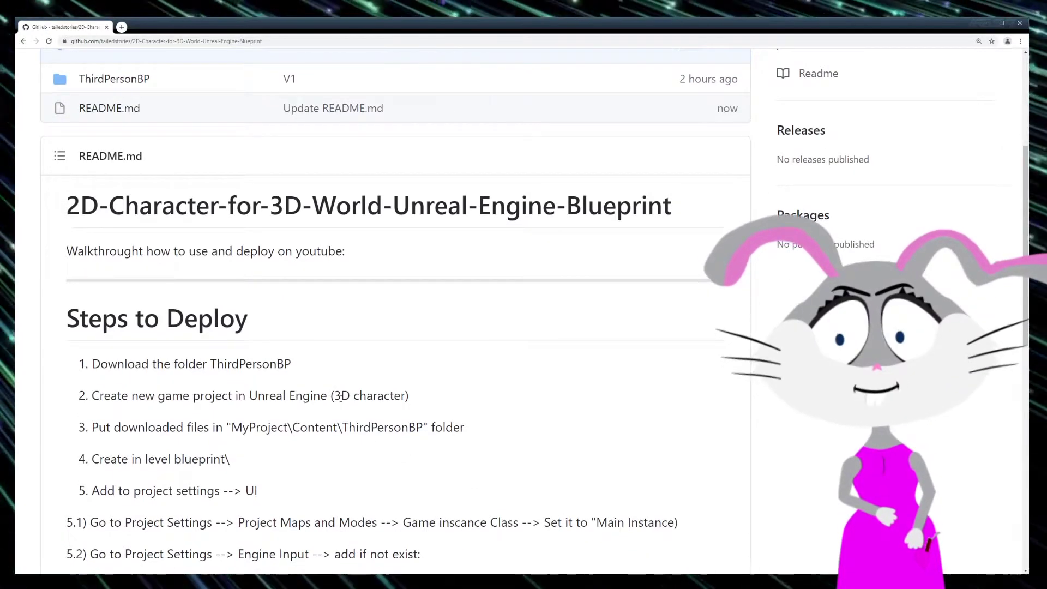
pyautogui.scroll(-3, 363, 419)
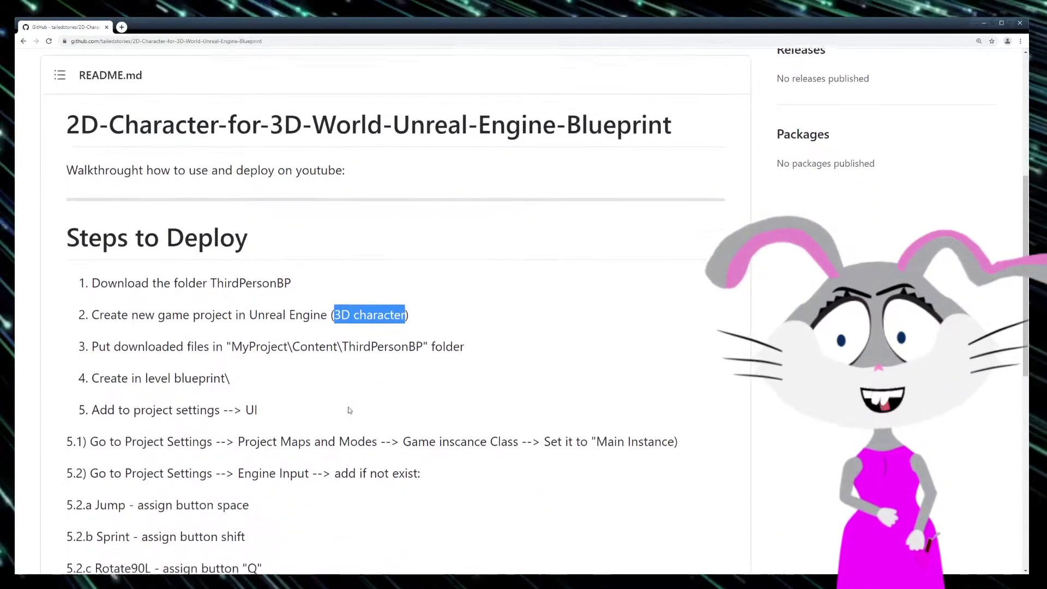
pyautogui.moveTo(91, 308); pyautogui.dragTo(339, 315)
pyautogui.scroll(2, 339, 327)
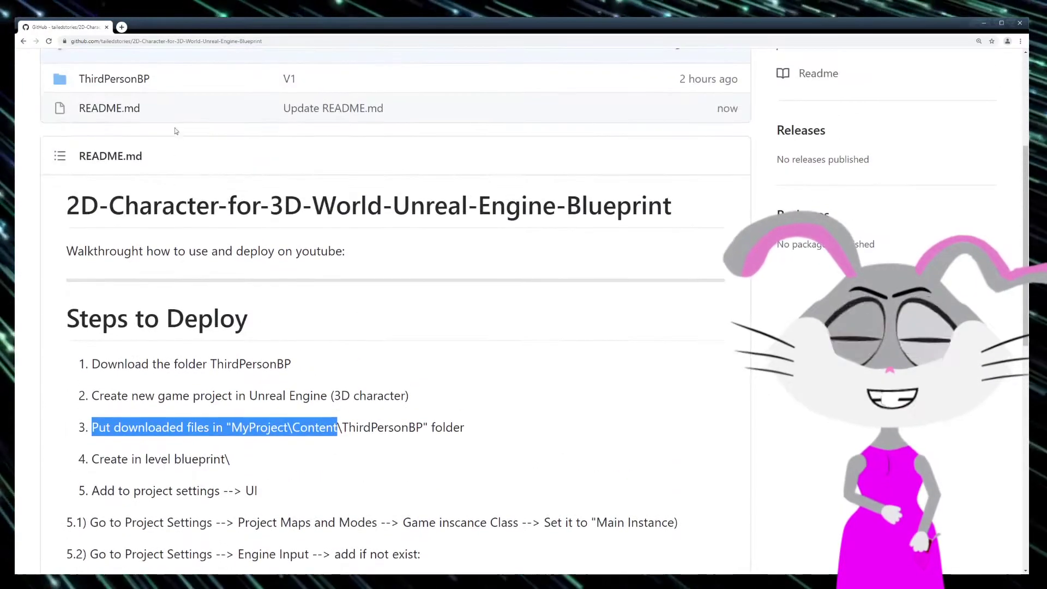
pyautogui.doubleClick(382, 388)
# - Delete the 'Create in level blueprint' step and renumber the Project Settings steps as 4.x
pyautogui.scroll(-1, 467, 456)
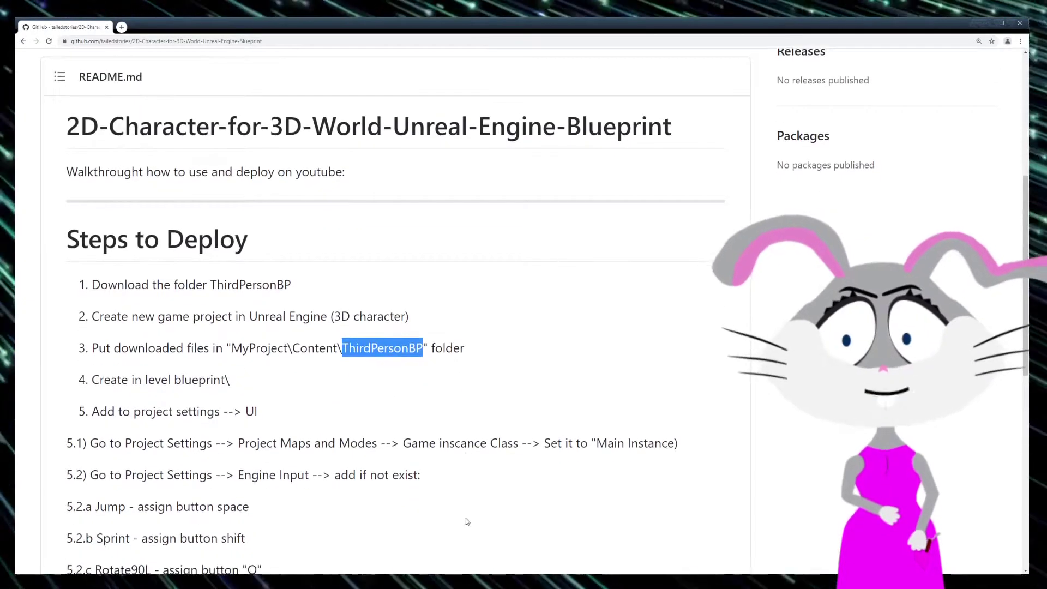
pyautogui.scroll(-2, 417, 462)
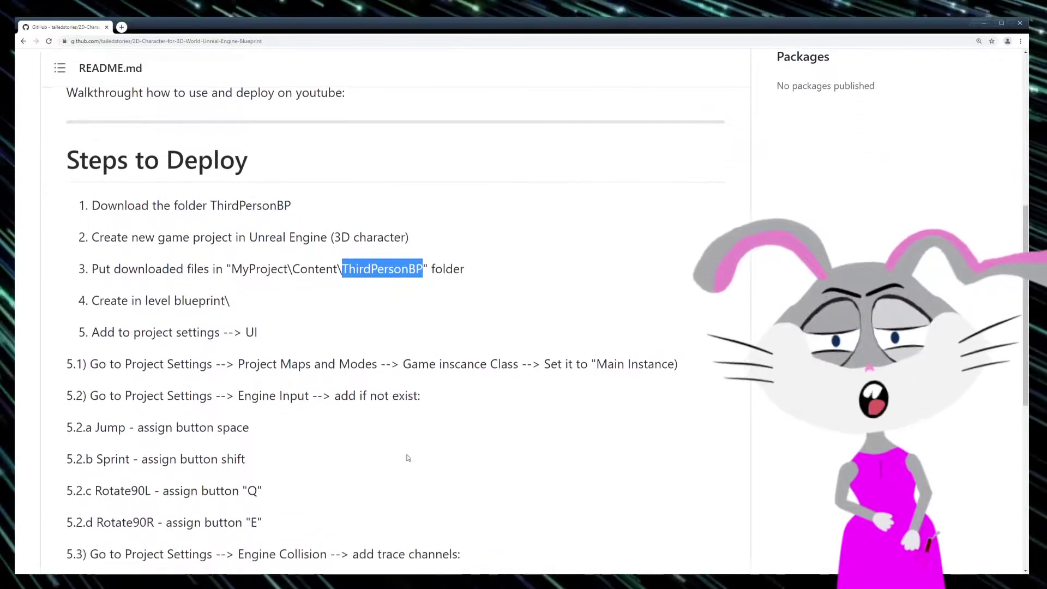
pyautogui.moveTo(92, 300); pyautogui.dragTo(230, 300)
pyautogui.scroll(-2, 202, 341)
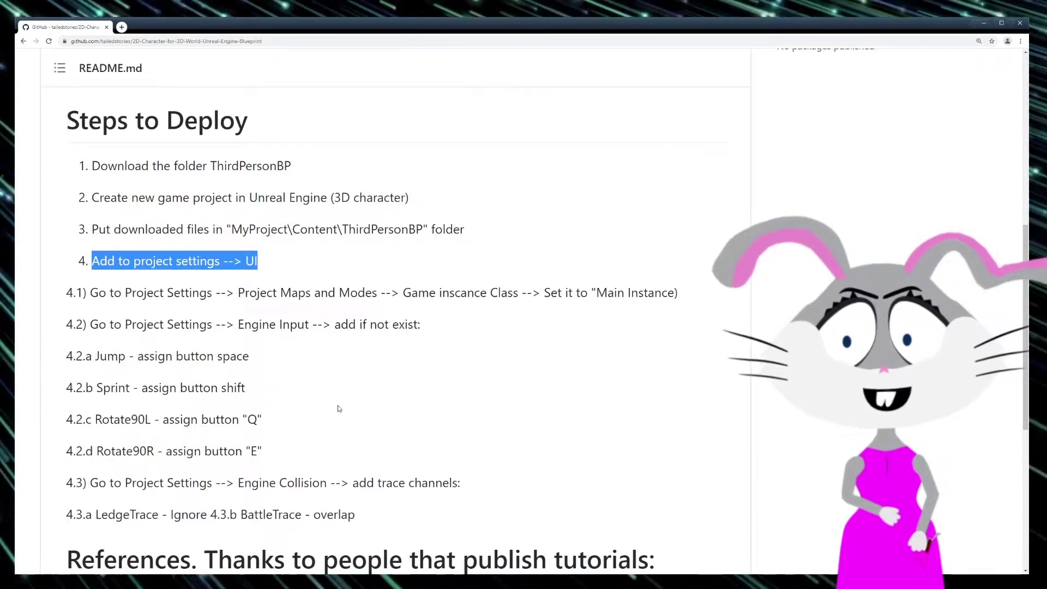
pyautogui.scroll(-1, 88, 255)
pyautogui.moveTo(88, 254); pyautogui.dragTo(280, 256)
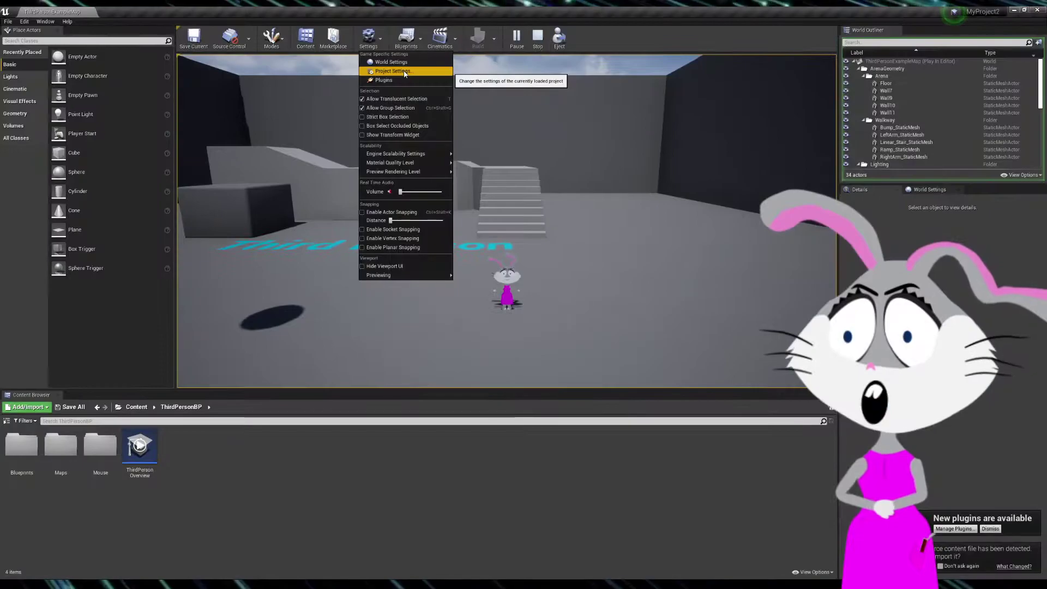
# - Set the Maps & Modes Game Instance Class to MainInstance, then restart Play-In-Editor
pyautogui.click(404, 72)
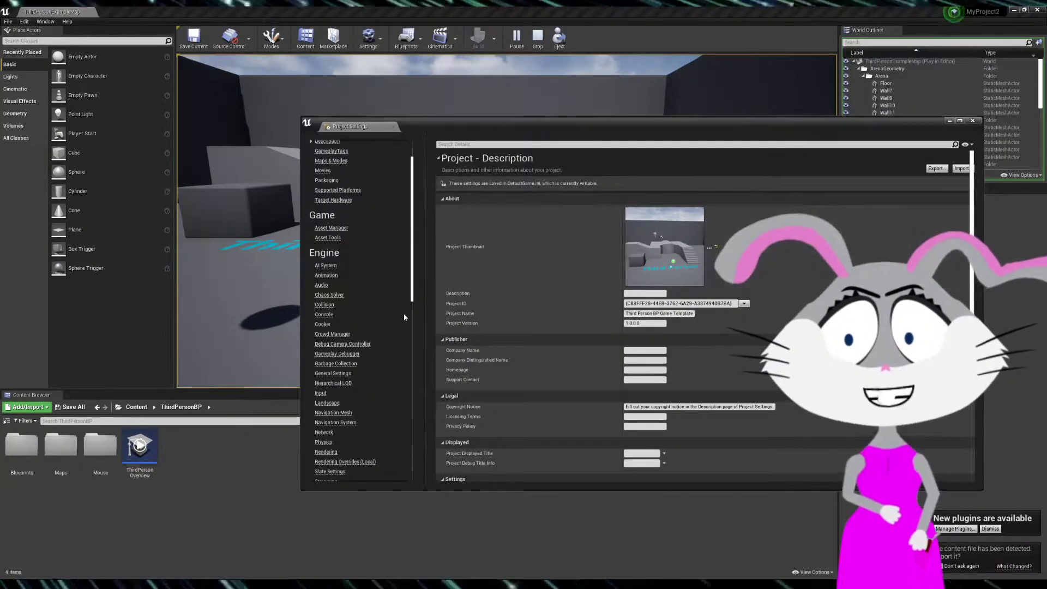
pyautogui.scroll(2, 319, 205)
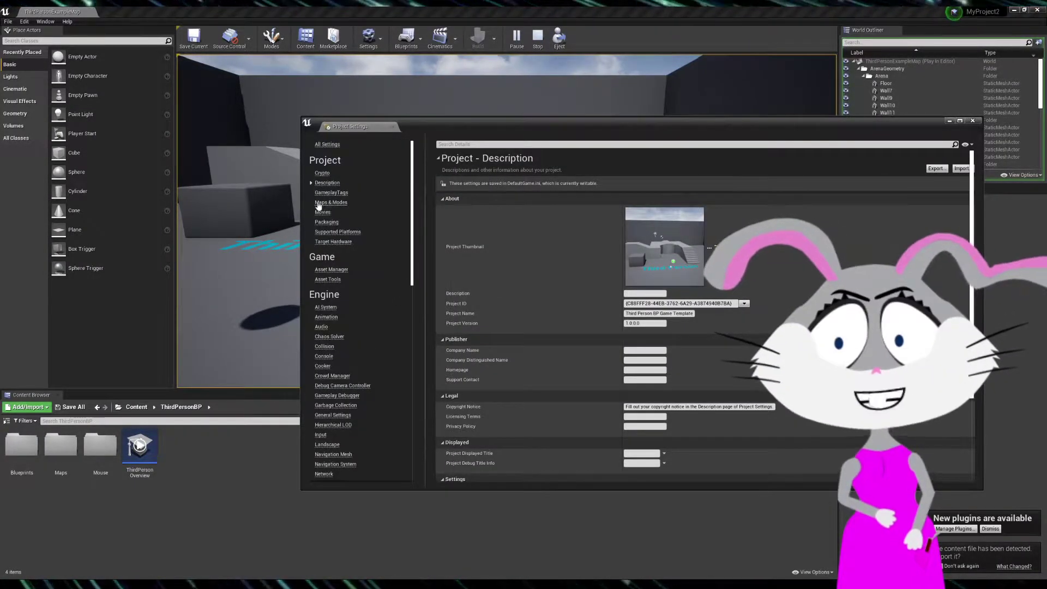
pyautogui.click(322, 203)
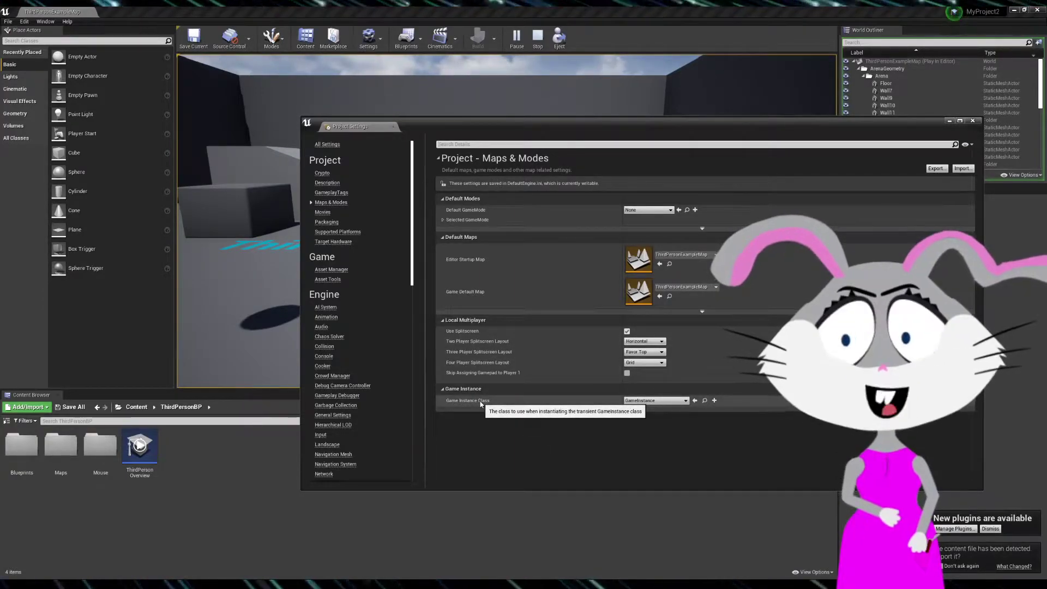
pyautogui.click(646, 402)
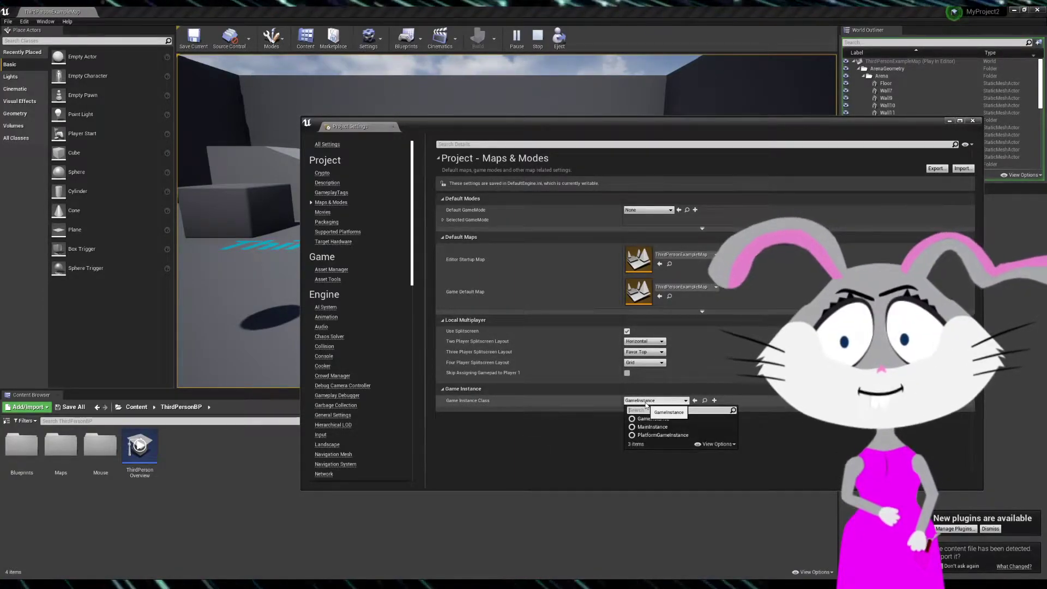
pyautogui.click(644, 428)
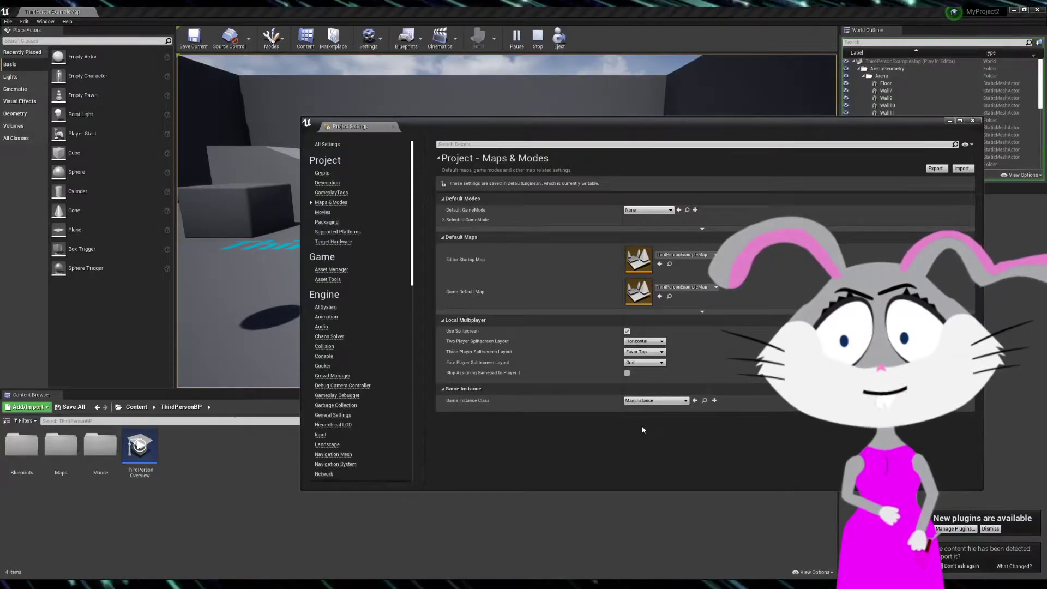
pyautogui.click(537, 37)
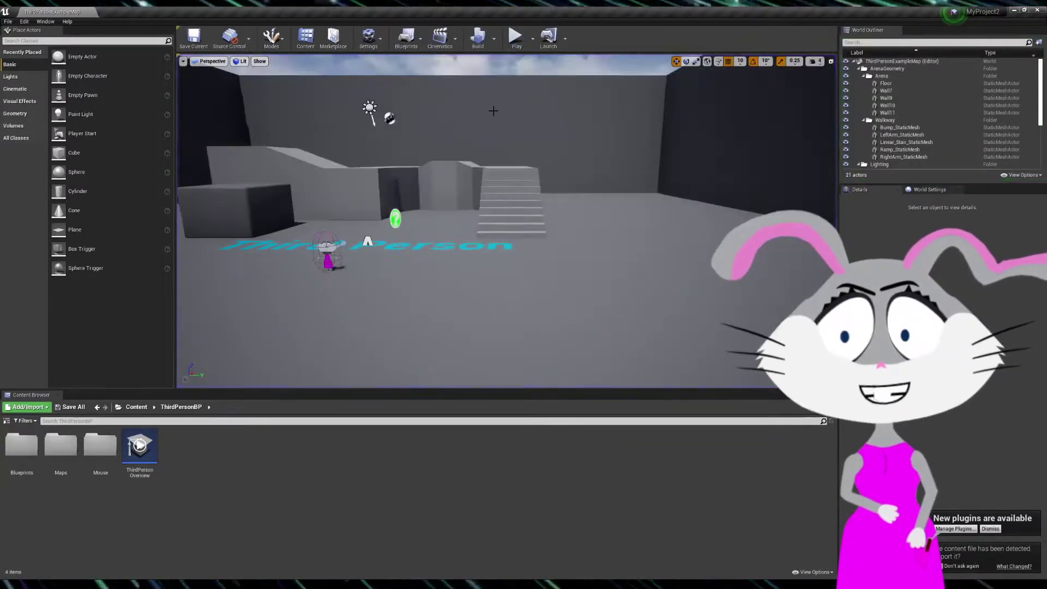
pyautogui.click(514, 38)
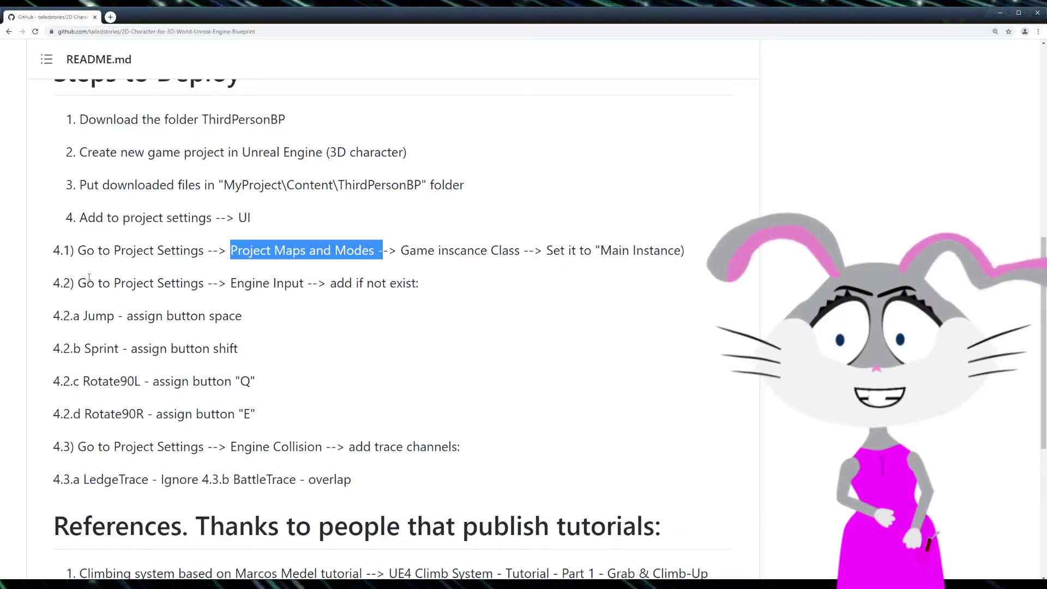
# - Show Project Settings > Engine > Input, checking the README's Jump and Sprint lines
pyautogui.moveTo(80, 283); pyautogui.dragTo(464, 268)
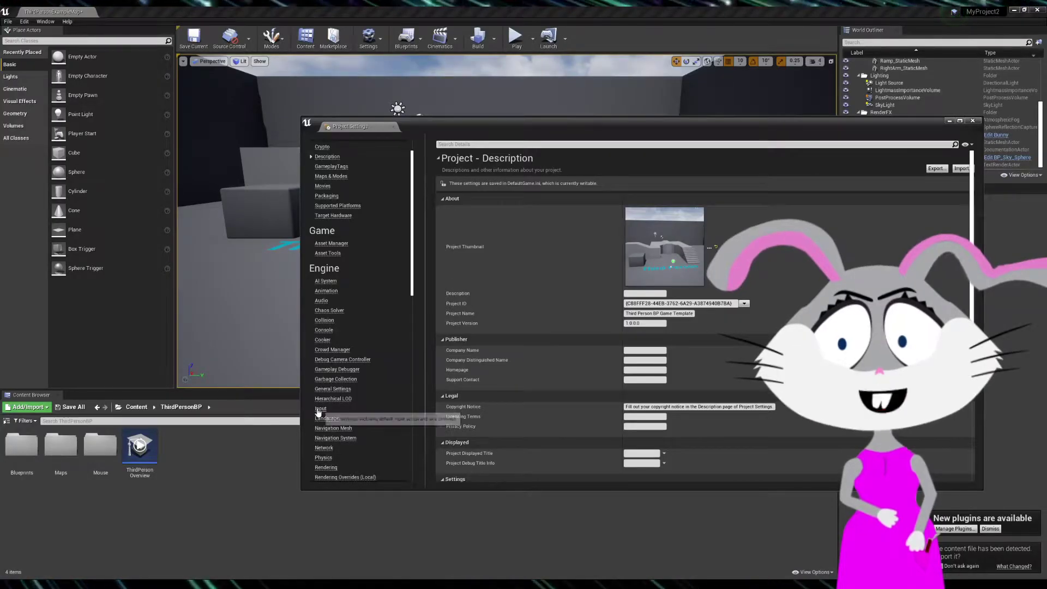
pyautogui.click(319, 410)
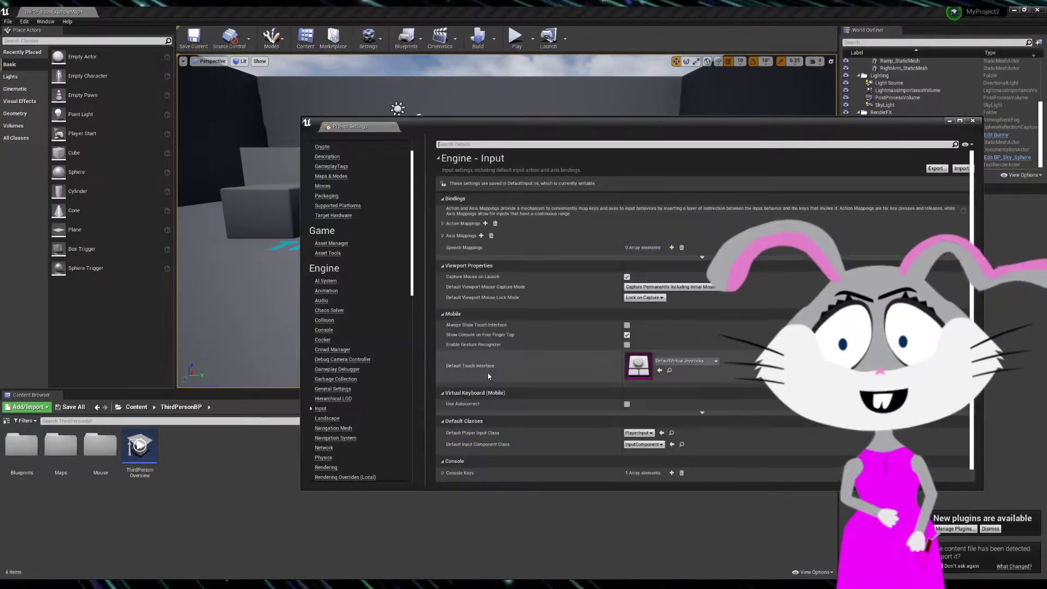
pyautogui.scroll(-1, 495, 365)
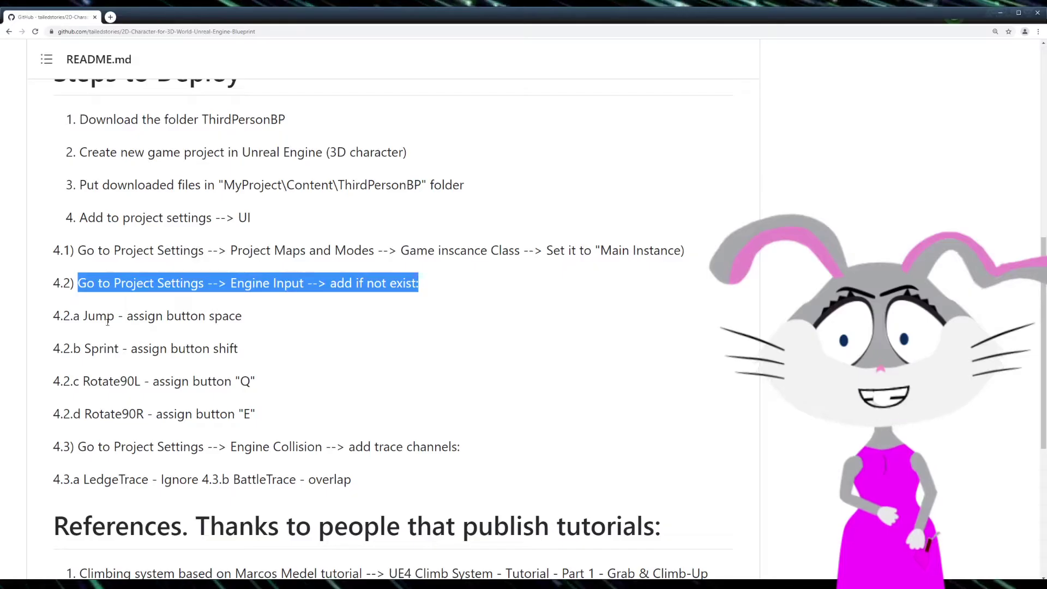
pyautogui.moveTo(96, 316); pyautogui.dragTo(151, 349)
pyautogui.click(99, 350)
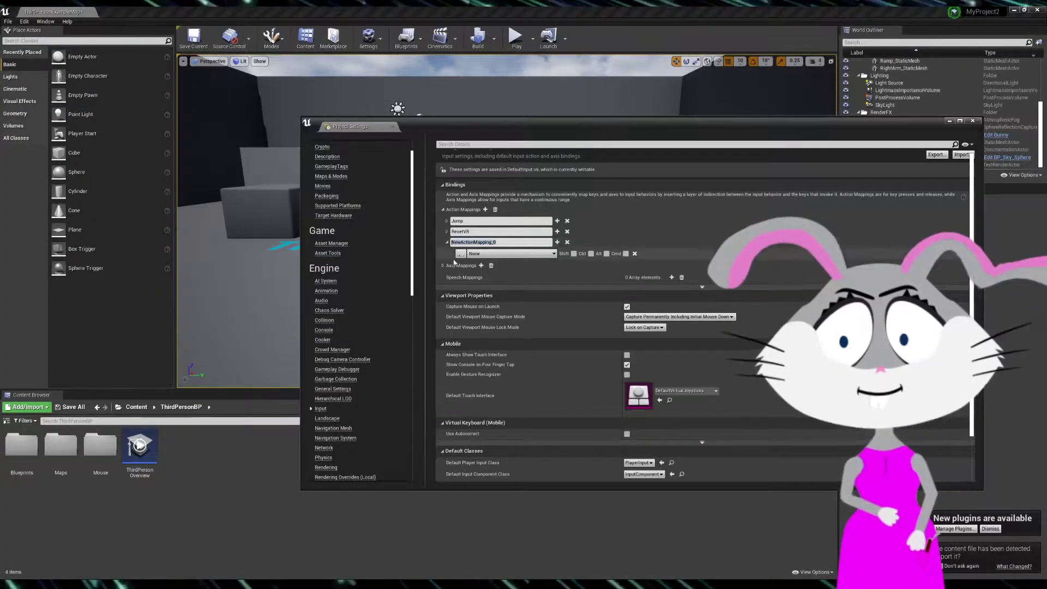
# - Add a Sprint action mapping bound to Left Shift
pyautogui.write('Sprint')
pyautogui.click(504, 254)
pyautogui.write('shif')
pyautogui.press('Return')
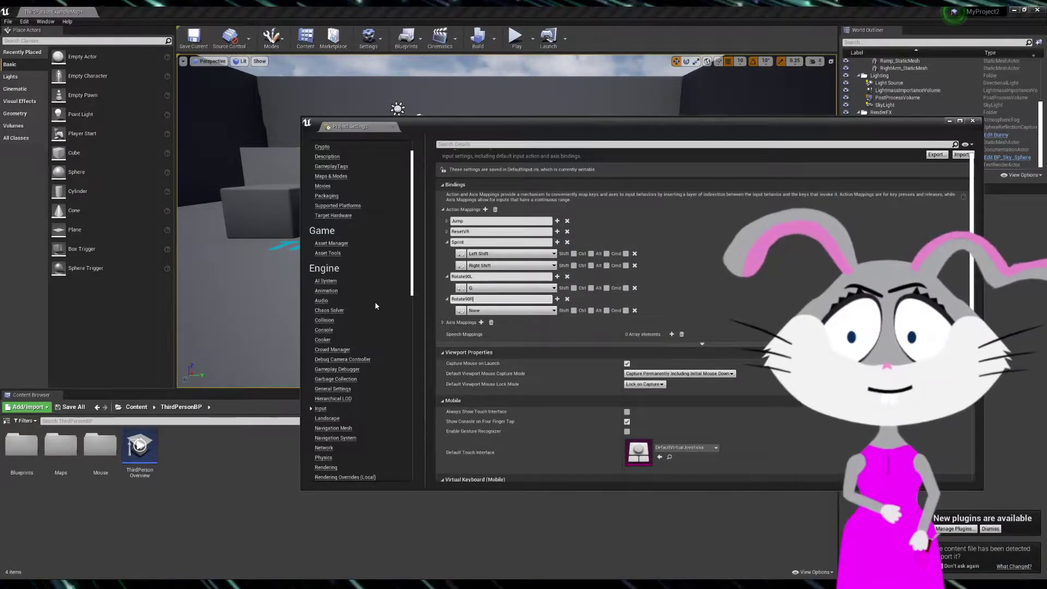
# - Add the Rotate90R action mapping and bind it to the E key
pyautogui.write('R')
pyautogui.click(502, 311)
pyautogui.write('E')
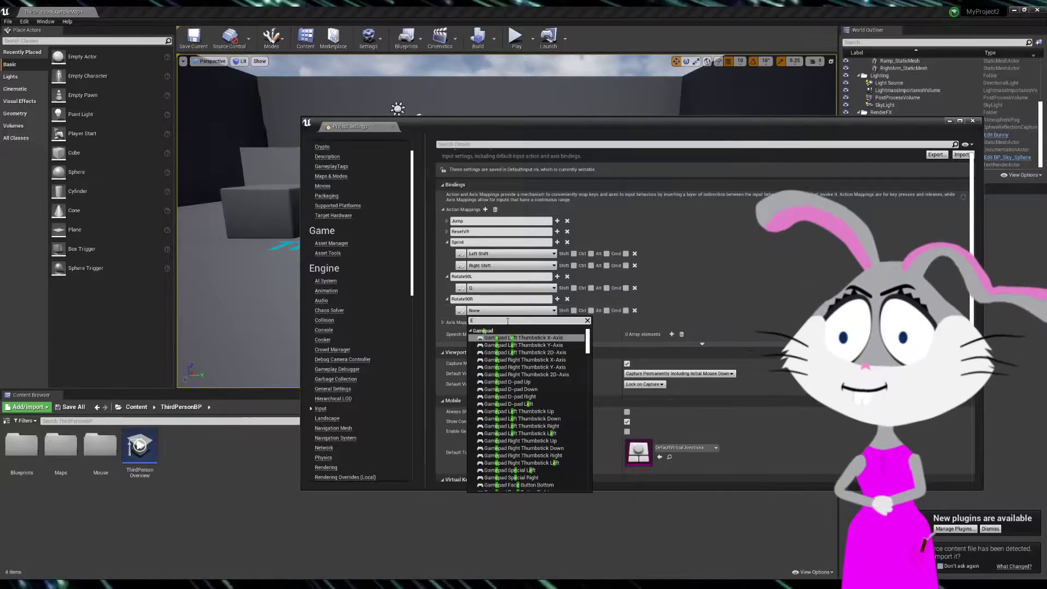
pyautogui.write(' ke')
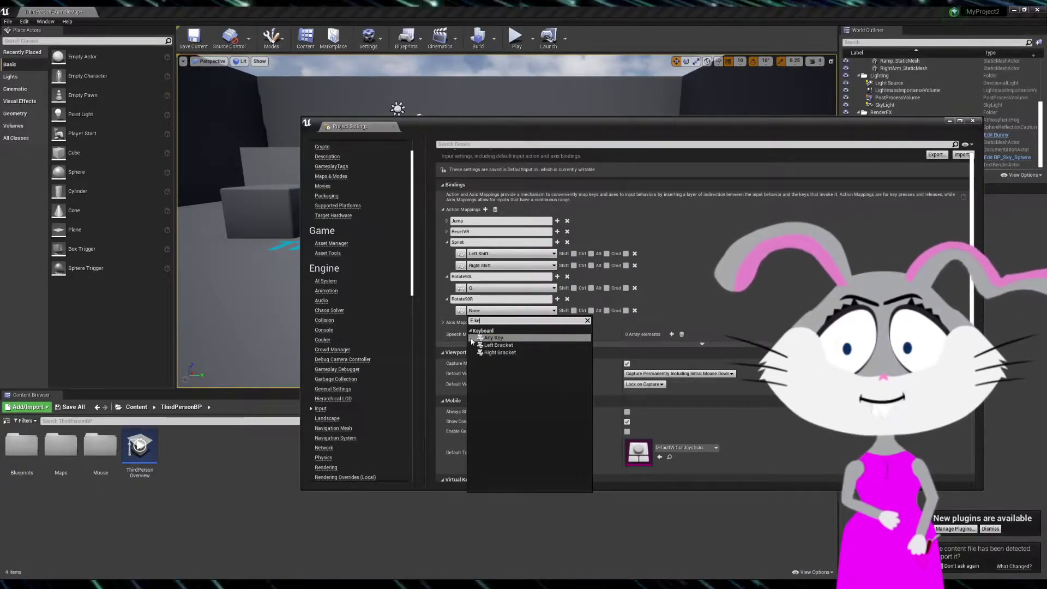
pyautogui.press('BackSpace')
pyautogui.press('BackSpace')
pyautogui.press('BackSpace')
# - Play-test the new input mappings, then bring up the editor's Settings list
pyautogui.hotkey('alt', 'p')
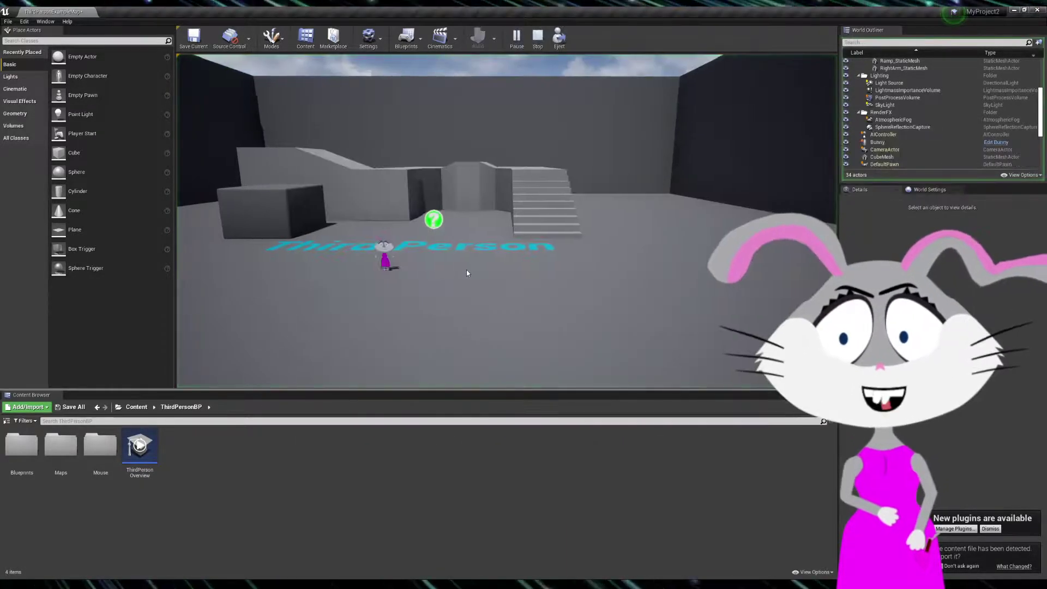
pyautogui.click(467, 272)
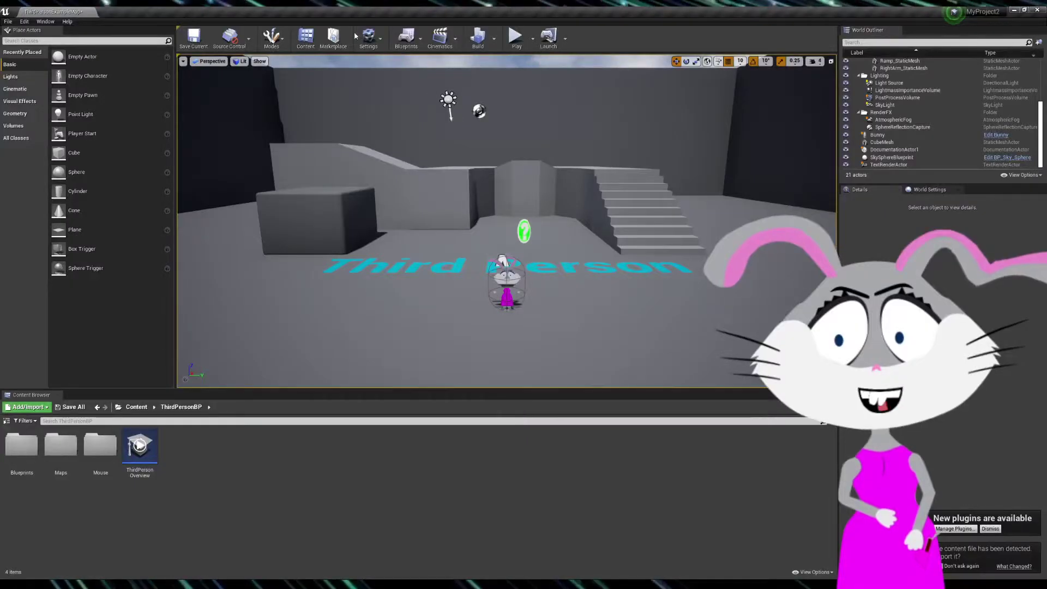
pyautogui.click(368, 38)
# - Add LedgeTrace and BattleTrace (Overlap) trace channels under Project Settings > Engine > Collision
pyautogui.click(404, 76)
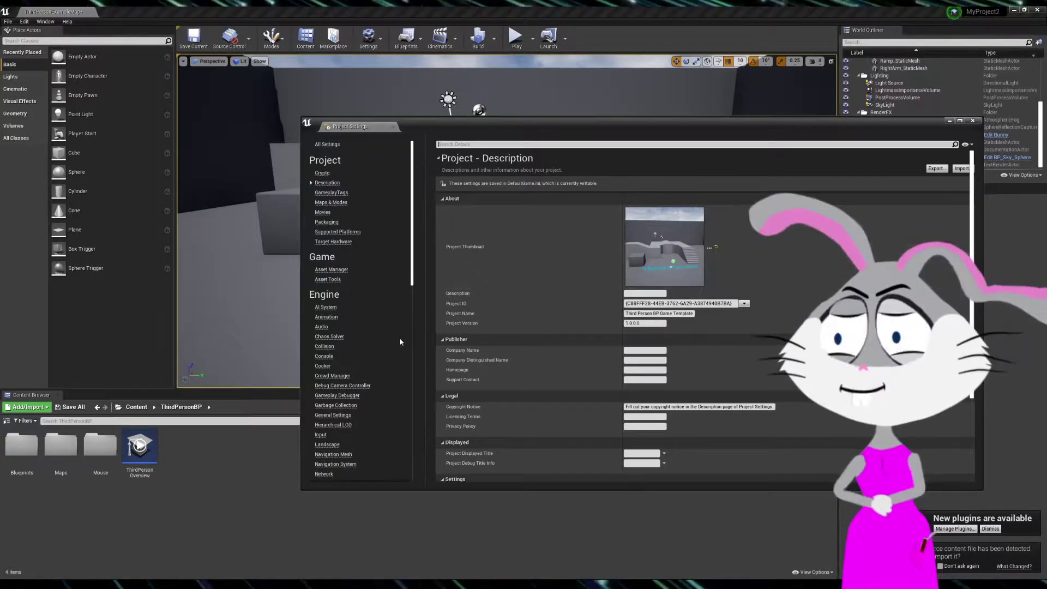
pyautogui.click(325, 347)
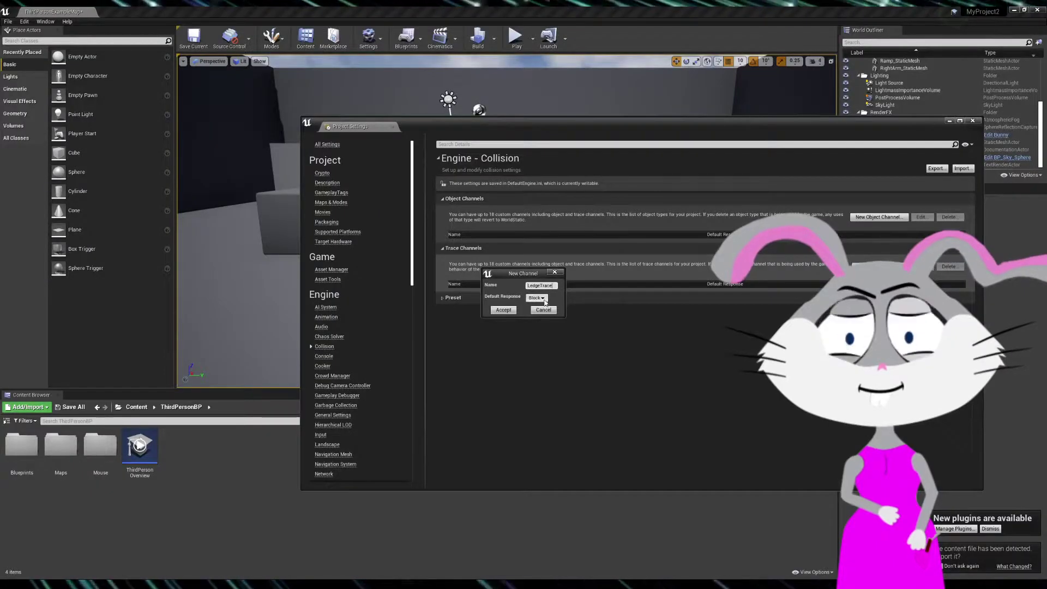
pyautogui.click(503, 310)
pyautogui.click(503, 310)
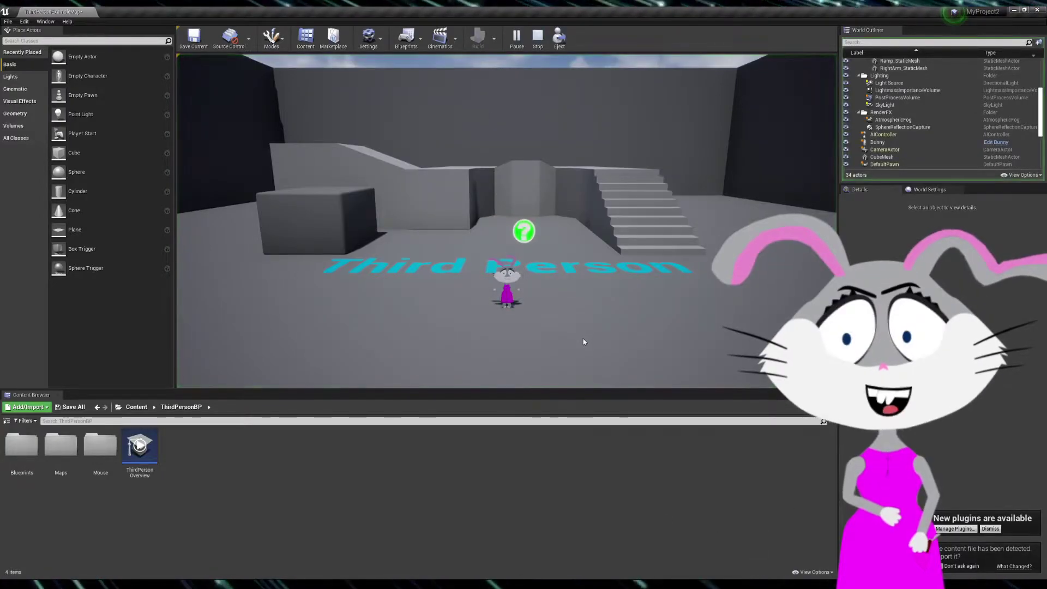
# - Run the bunny right and toward the camera, then end the play test with Esc
pyautogui.press('d')
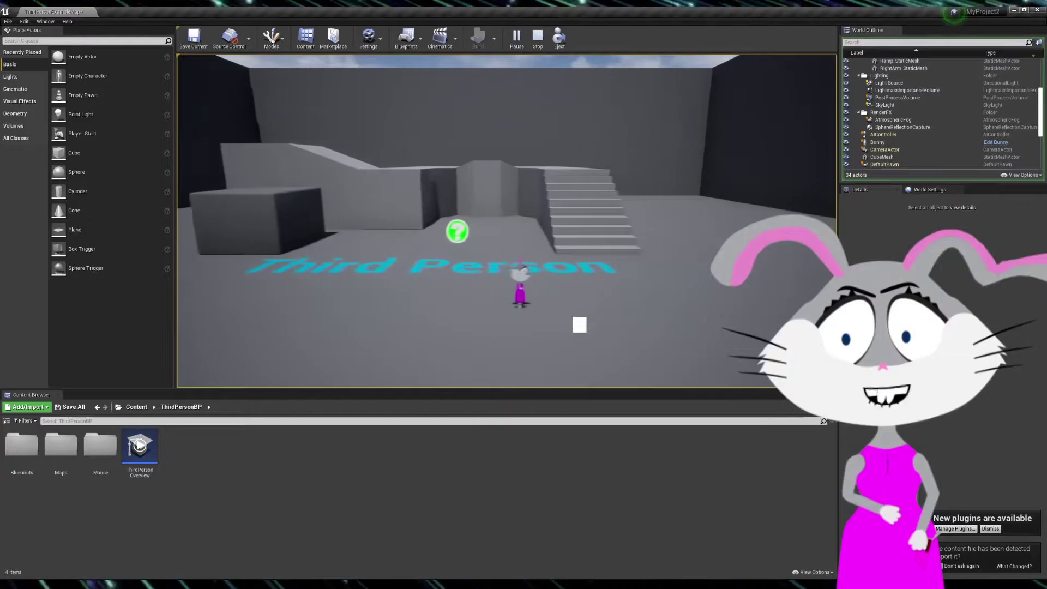
pyautogui.press('s')
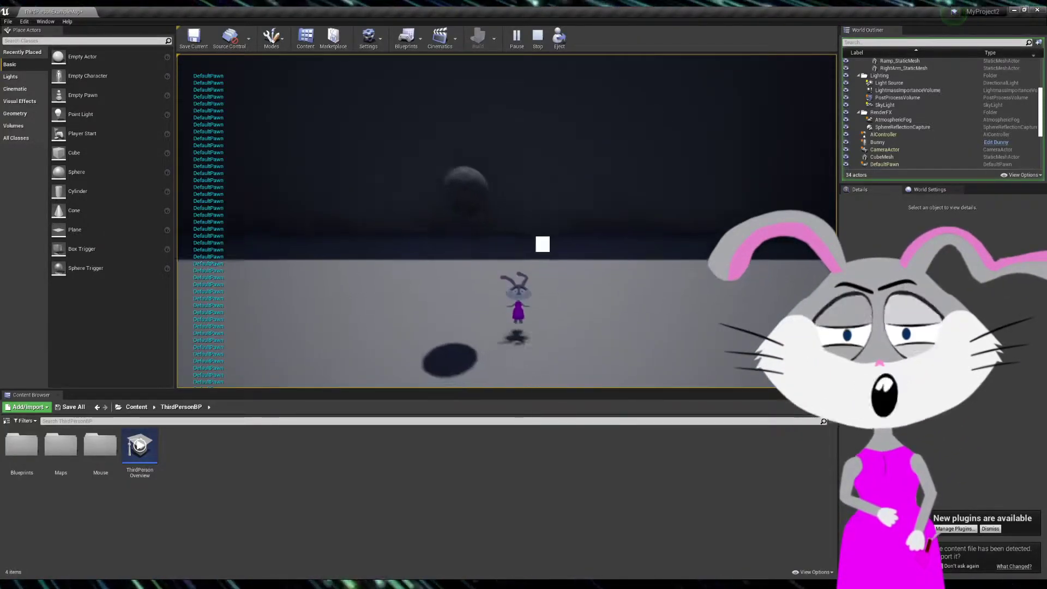
pyautogui.press('Escape')
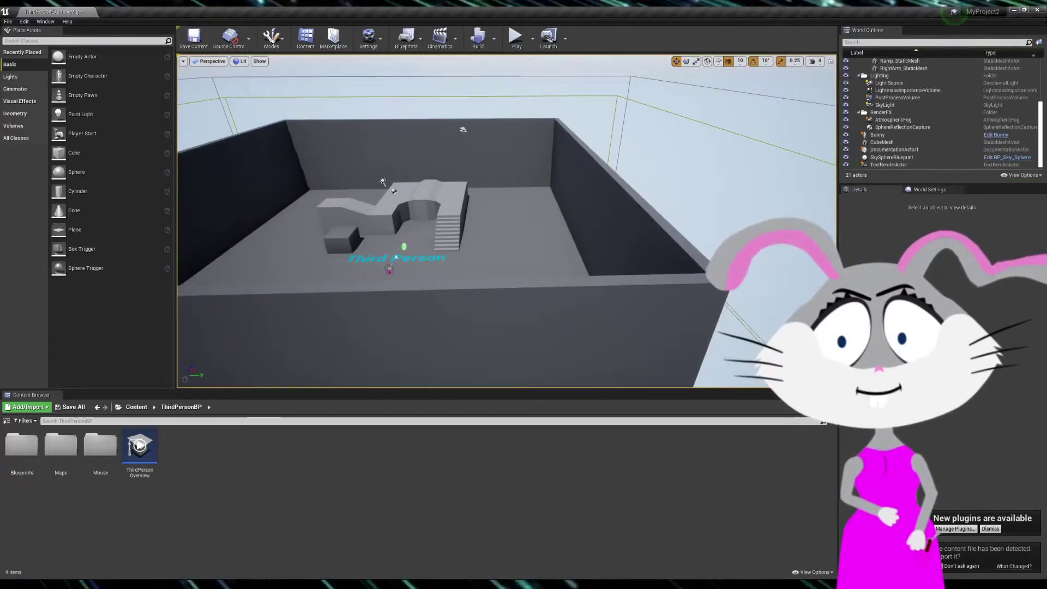
# - Give Wall11 custom collision that blocks LedgeTrace and overlaps BattleTrace, then play-test it
pyautogui.click(602, 216)
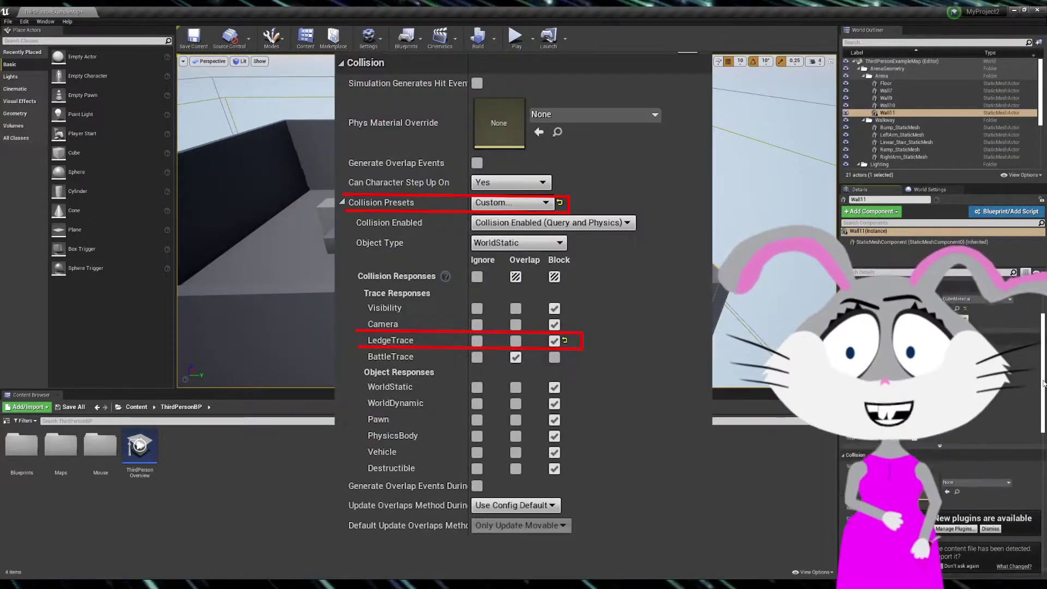
pyautogui.scroll(-3, 969, 432)
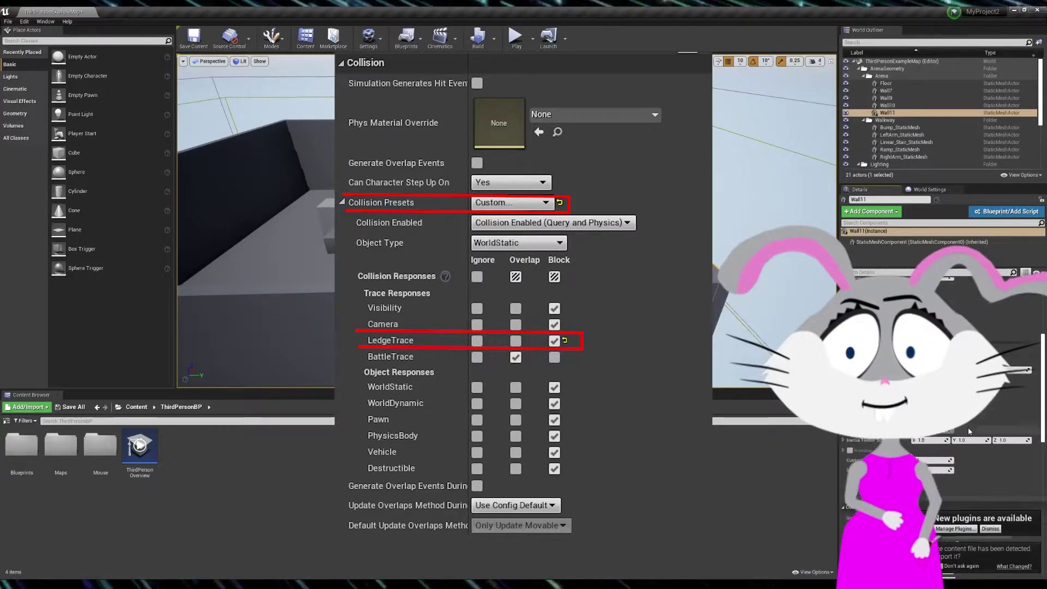
pyautogui.scroll(-3, 976, 452)
pyautogui.scroll(-2, 985, 473)
pyautogui.scroll(-3, 989, 452)
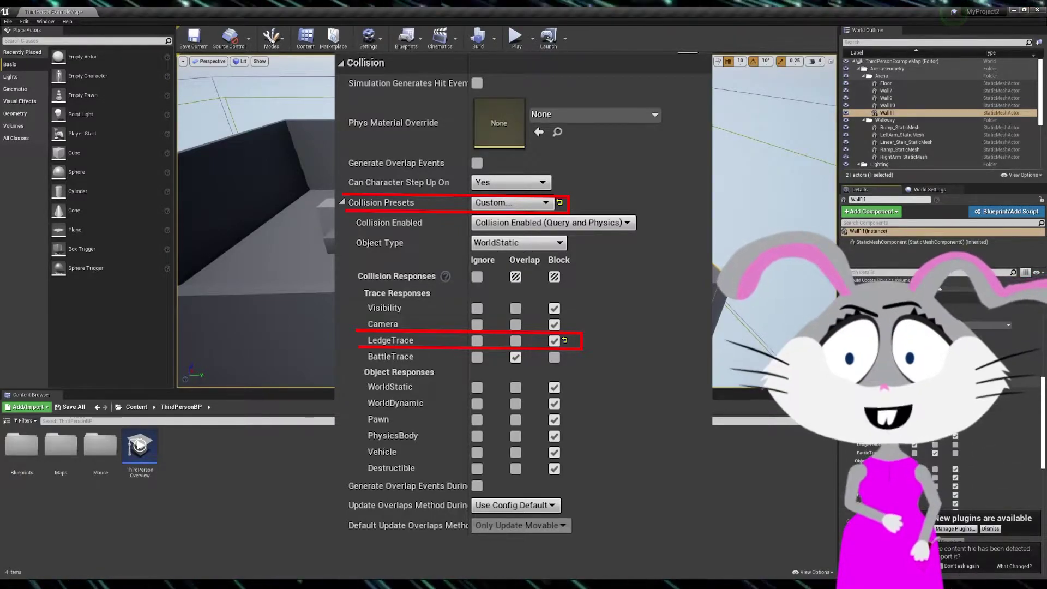
pyautogui.scroll(-2, 993, 447)
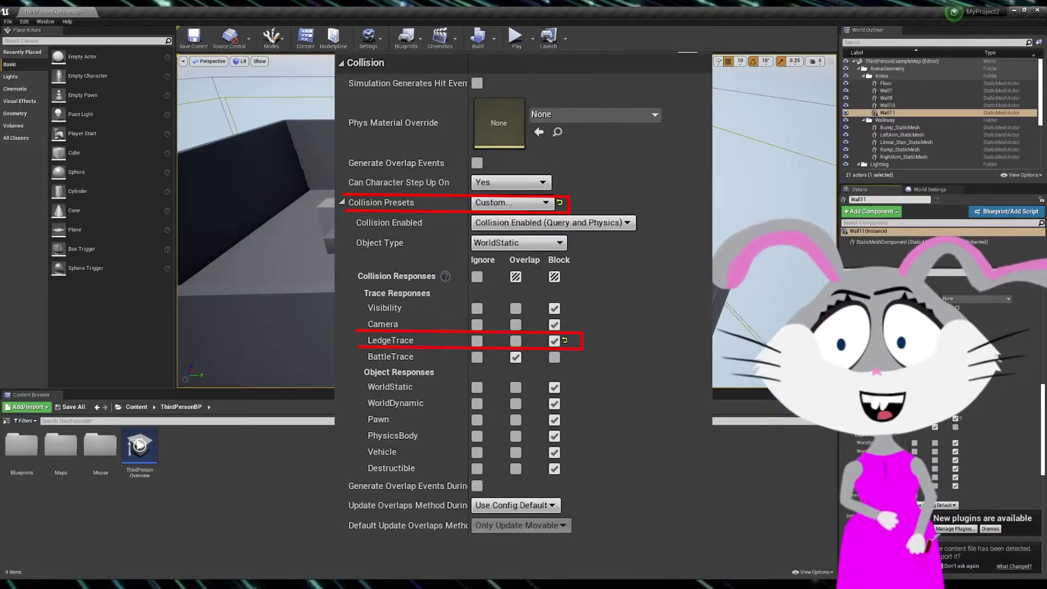
pyautogui.click(515, 36)
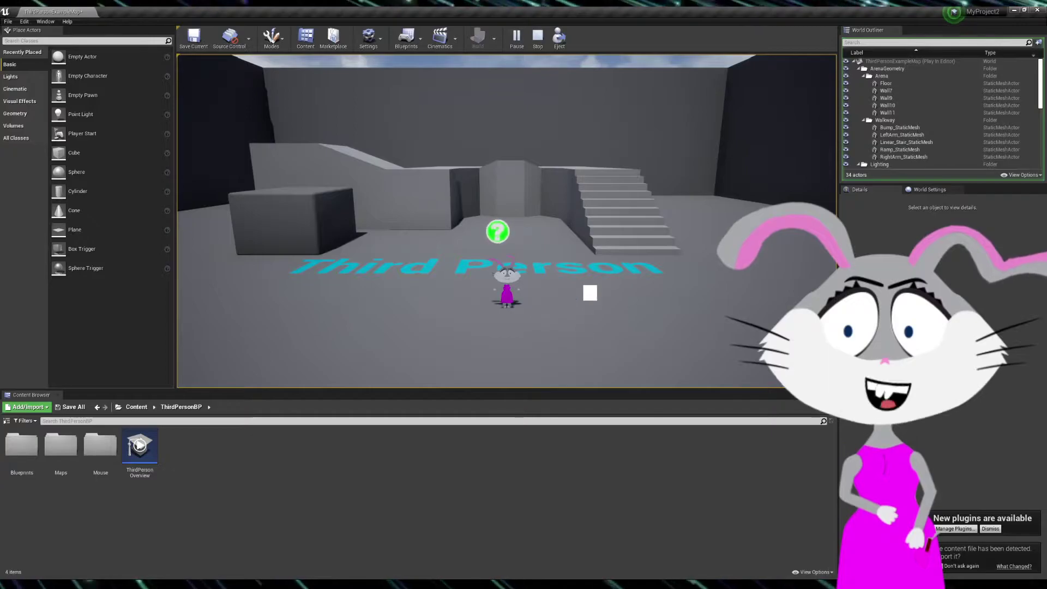
pyautogui.click(538, 37)
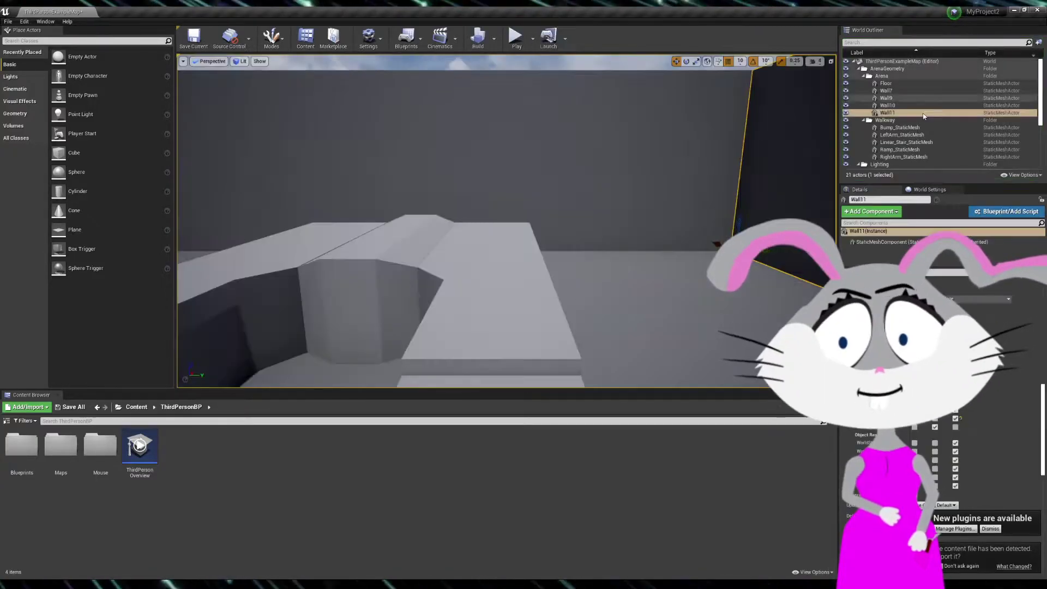
pyautogui.moveTo(1040, 94); pyautogui.dragTo(1043, 158)
pyautogui.click(909, 136)
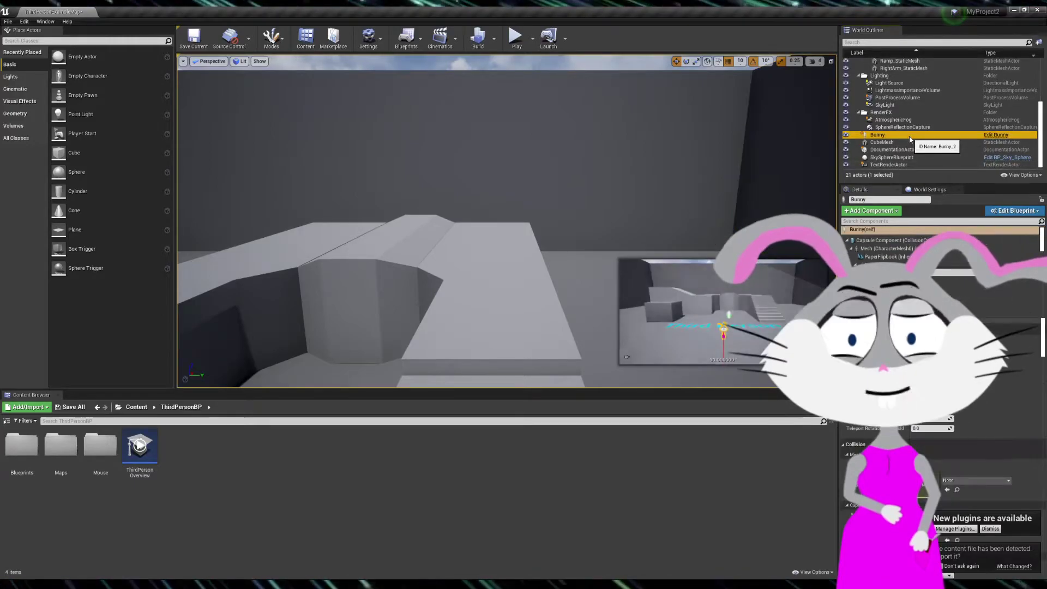
pyautogui.click(998, 135)
pyautogui.scroll(-5, 390, 389)
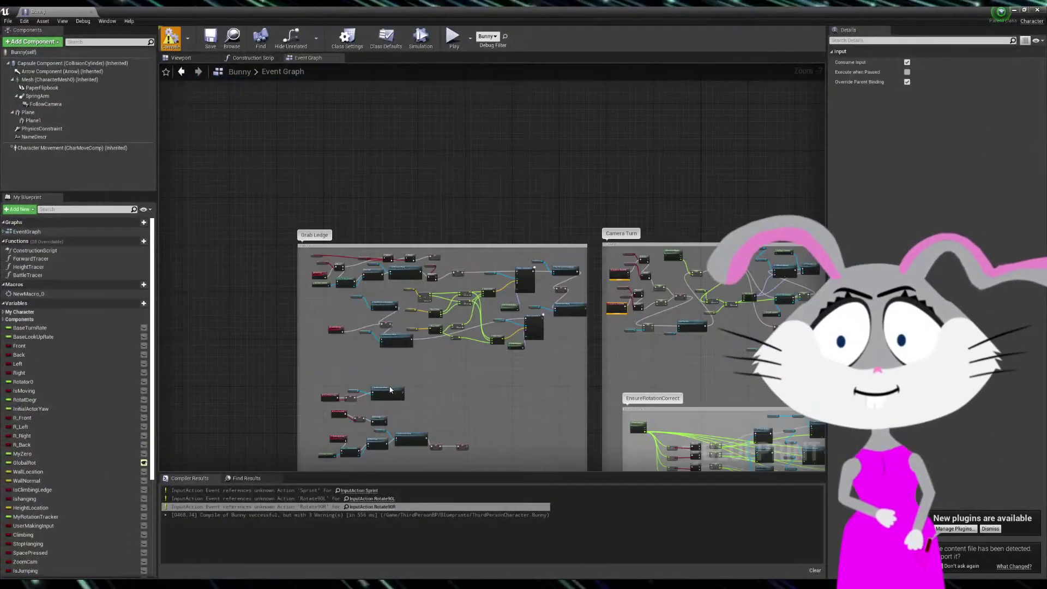
pyautogui.press('F7')
pyautogui.scroll(8, 488, 397)
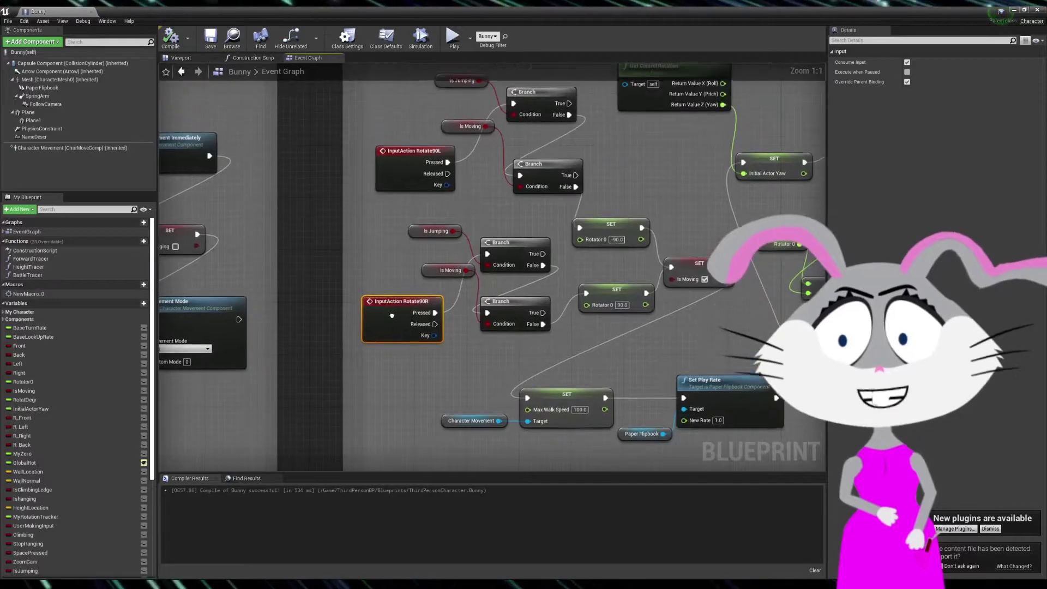
pyautogui.scroll(-14, 408, 156)
pyautogui.scroll(2, 414, 239)
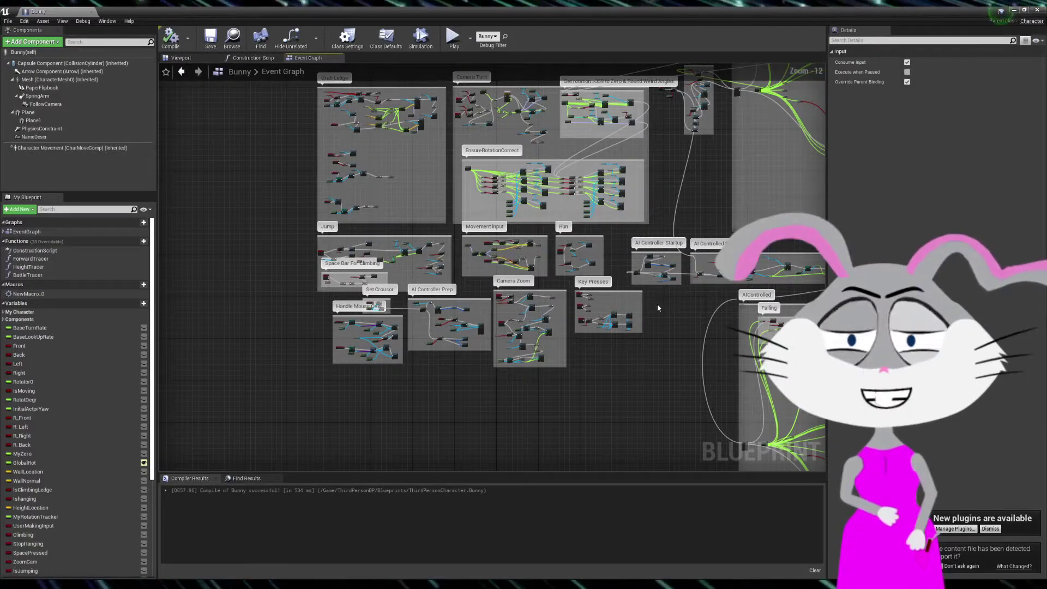
pyautogui.moveTo(453, 175)
pyautogui.mouseDown(button='right')
pyautogui.moveTo(463, 229)
pyautogui.moveTo(464, 220)
pyautogui.mouseUp(button='right')
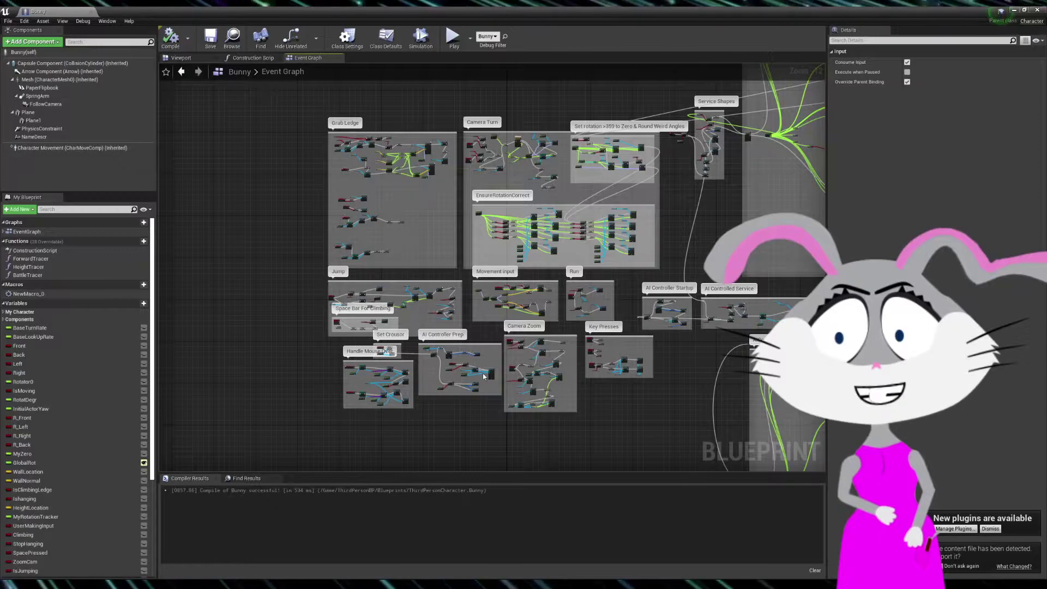
pyautogui.moveTo(484, 375)
pyautogui.mouseDown(button='right')
pyautogui.moveTo(483, 237)
pyautogui.moveTo(434, 152)
pyautogui.moveTo(540, 249)
pyautogui.mouseUp(button='right')
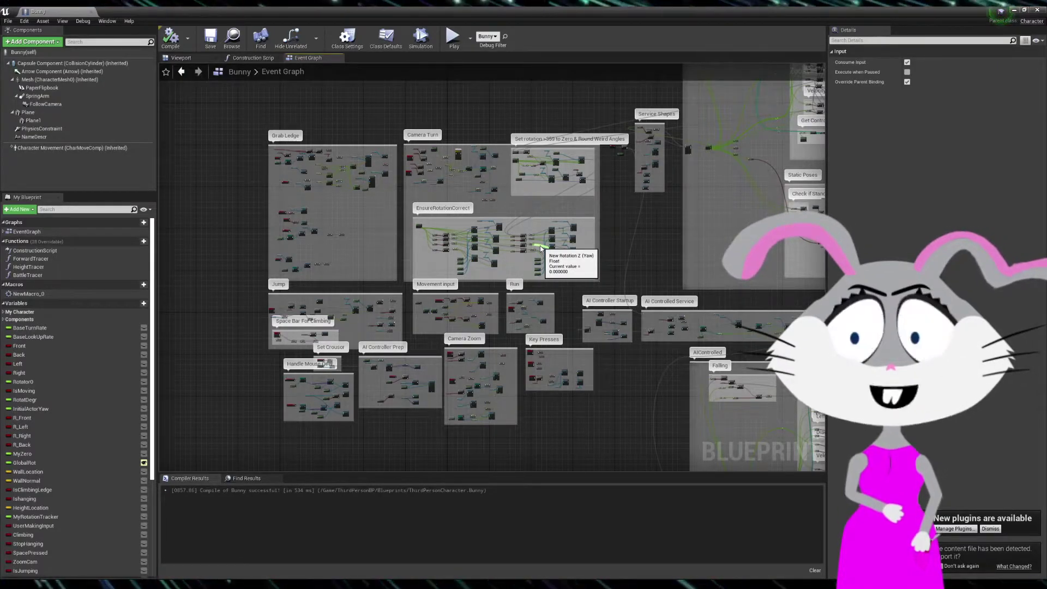
pyautogui.moveTo(581, 282); pyautogui.dragTo(476, 340, button='right')
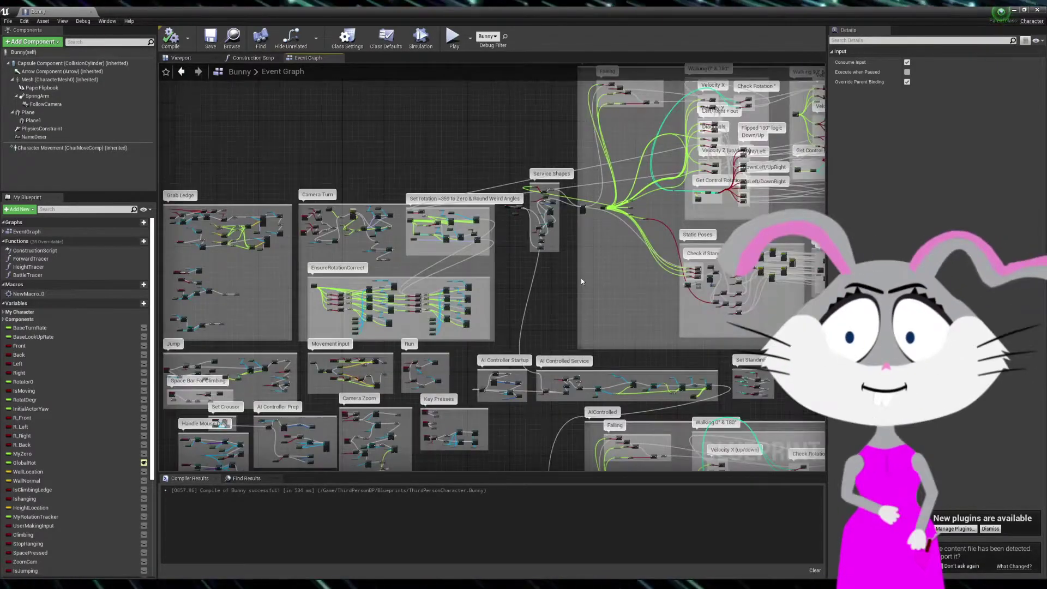
pyautogui.moveTo(576, 283); pyautogui.dragTo(498, 327, button='right')
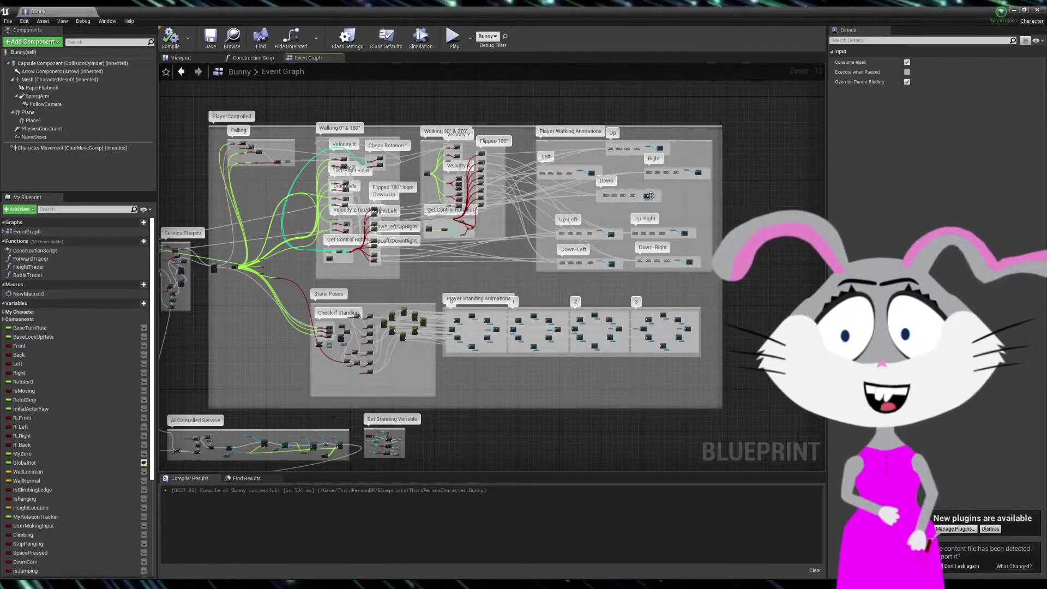
pyautogui.moveTo(523, 420); pyautogui.dragTo(487, 300, button='right')
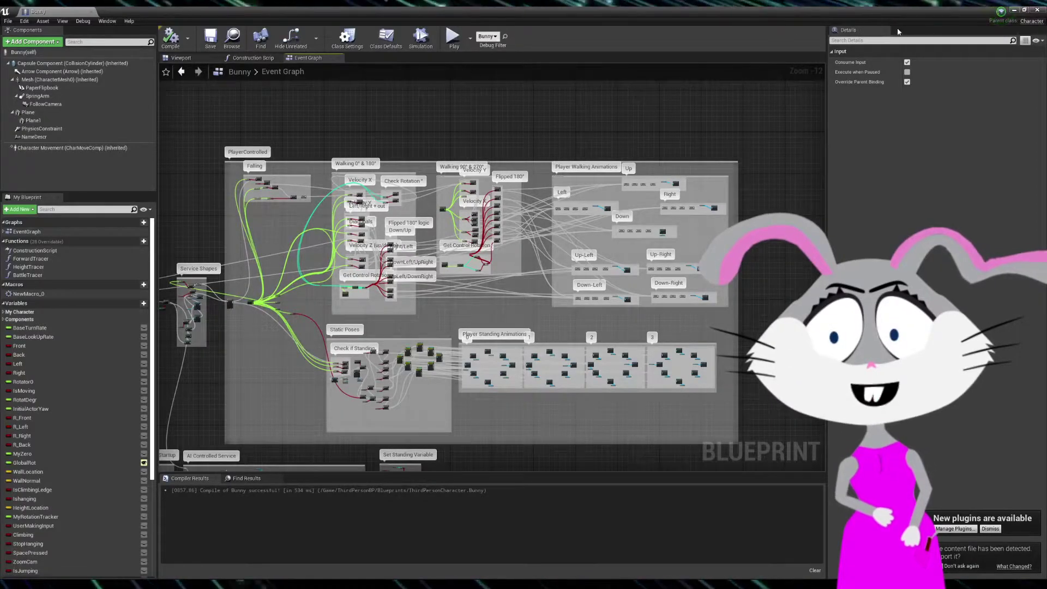
pyautogui.scroll(4, 747, 163)
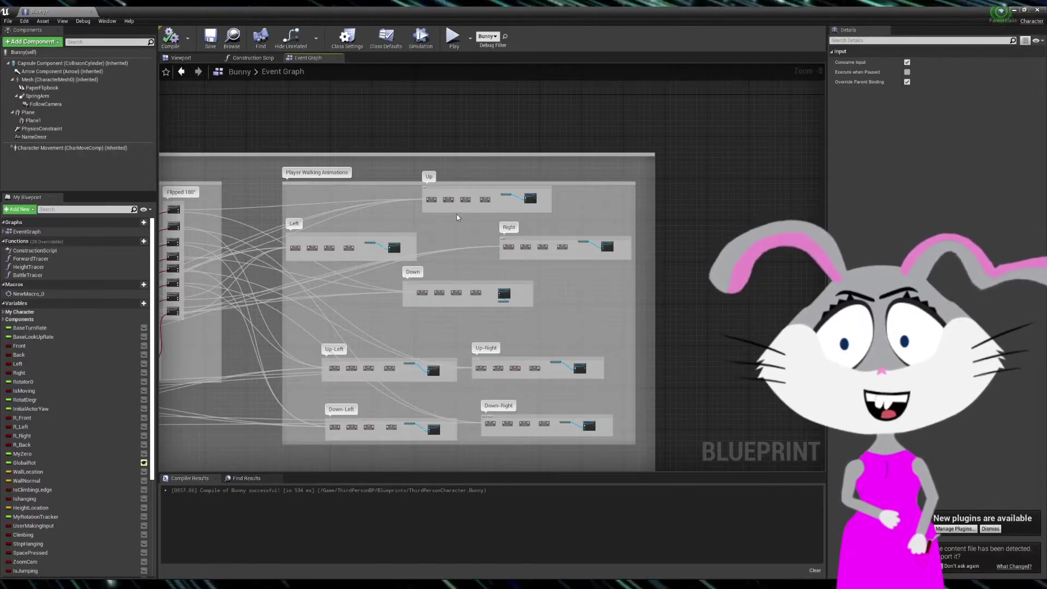
pyautogui.scroll(3, 457, 214)
# - Check the Up Set Flipbook node's New Flipbook list unchanged, then close the Bunny Blueprint editor
pyautogui.moveTo(543, 217); pyautogui.dragTo(457, 227, button='right')
pyautogui.scroll(2, 456, 228)
pyautogui.scroll(3, 456, 227)
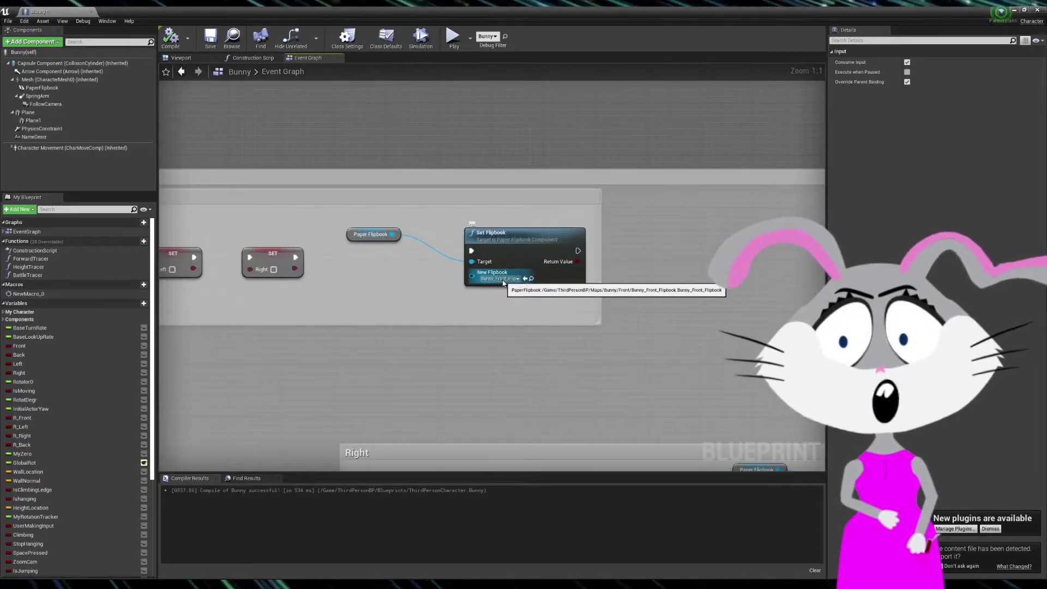
pyautogui.click(502, 280)
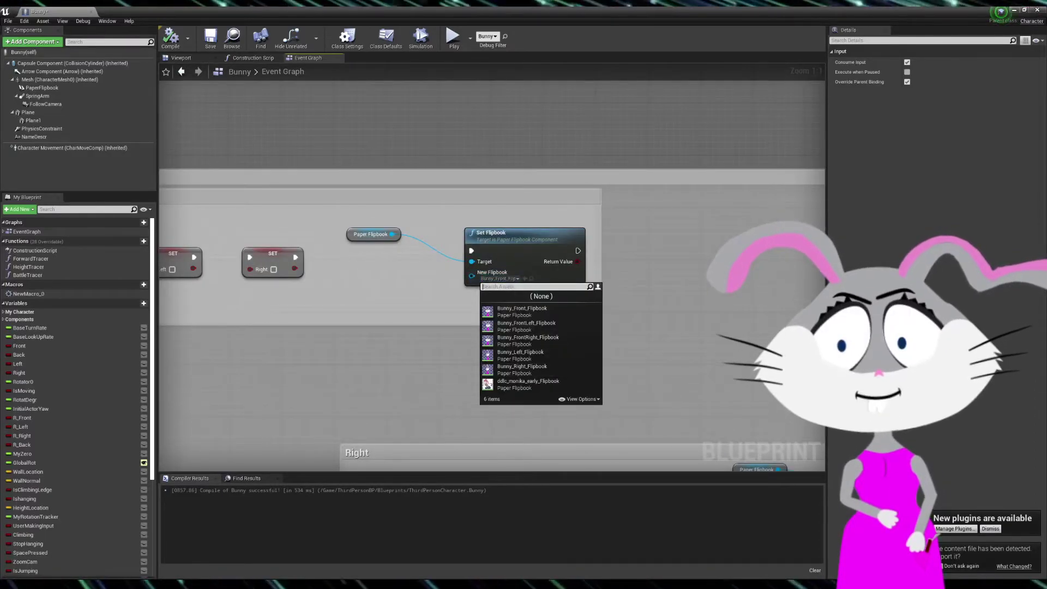
pyautogui.click(428, 284)
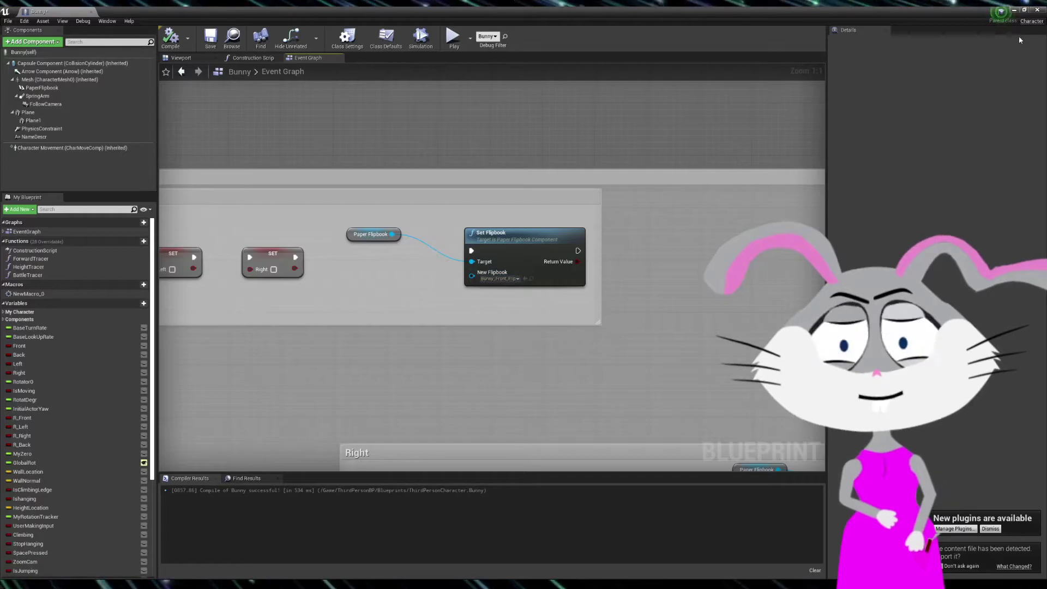
pyautogui.click(1014, 10)
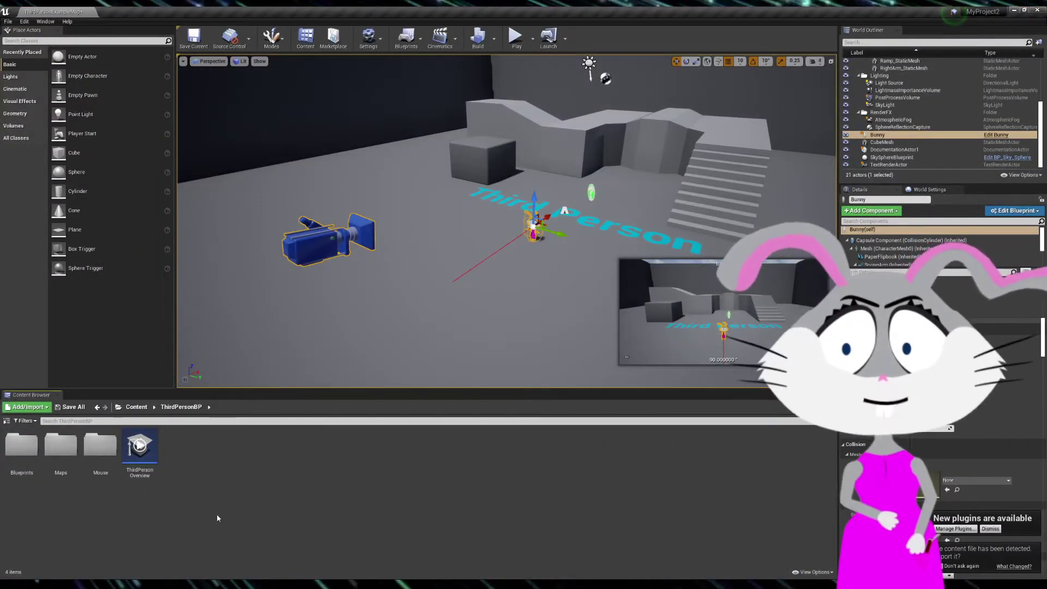
# - Import the ddlc_monika_early image into the Maps/Bunny/Front folder
pyautogui.doubleClick(58, 447)
pyautogui.doubleClick(22, 444)
pyautogui.doubleClick(22, 444)
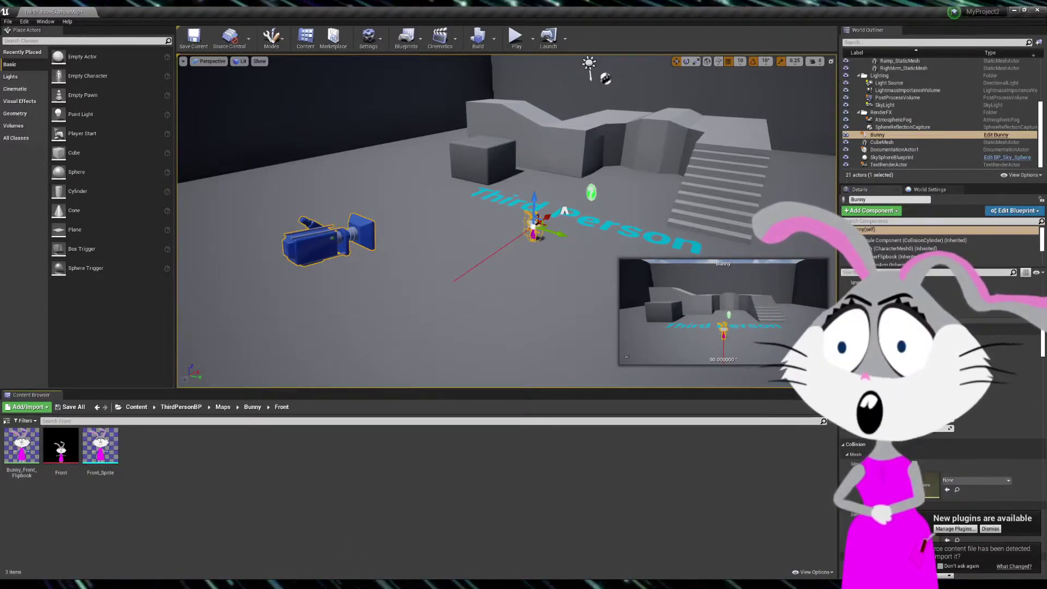
pyautogui.moveTo(82, 586); pyautogui.dragTo(94, 504)
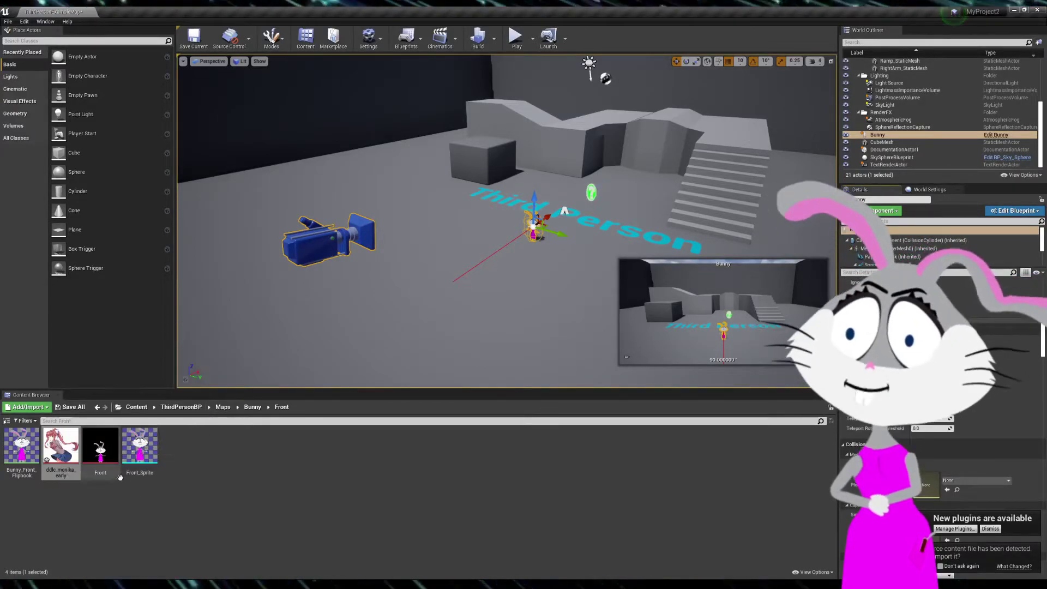
# - Create a ddlc_monika_early sprite from the imported texture in the Front folder
pyautogui.rightClick(66, 442)
pyautogui.moveTo(96, 206)
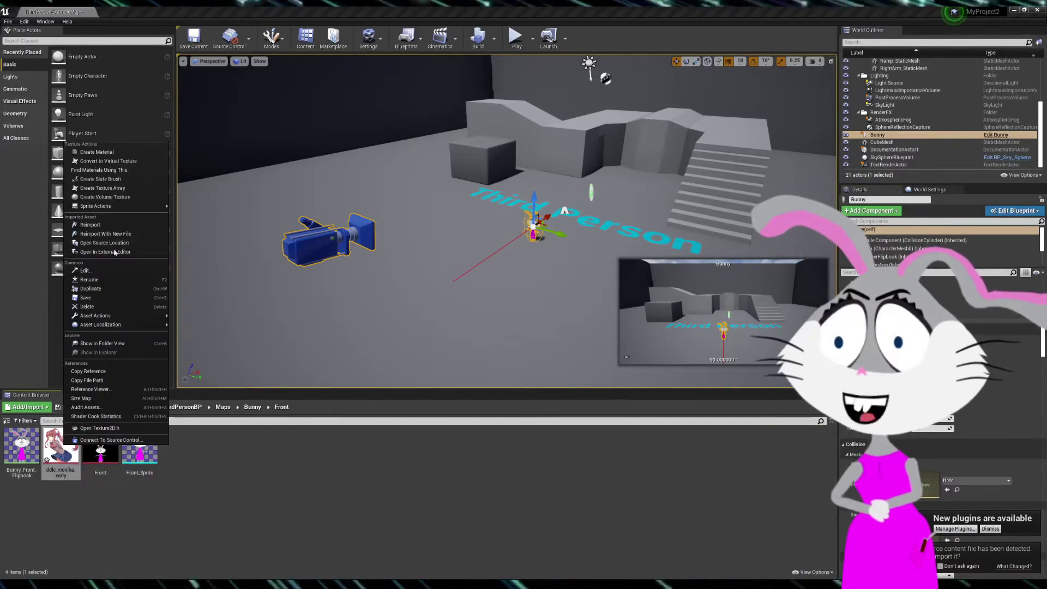
pyautogui.click(199, 206)
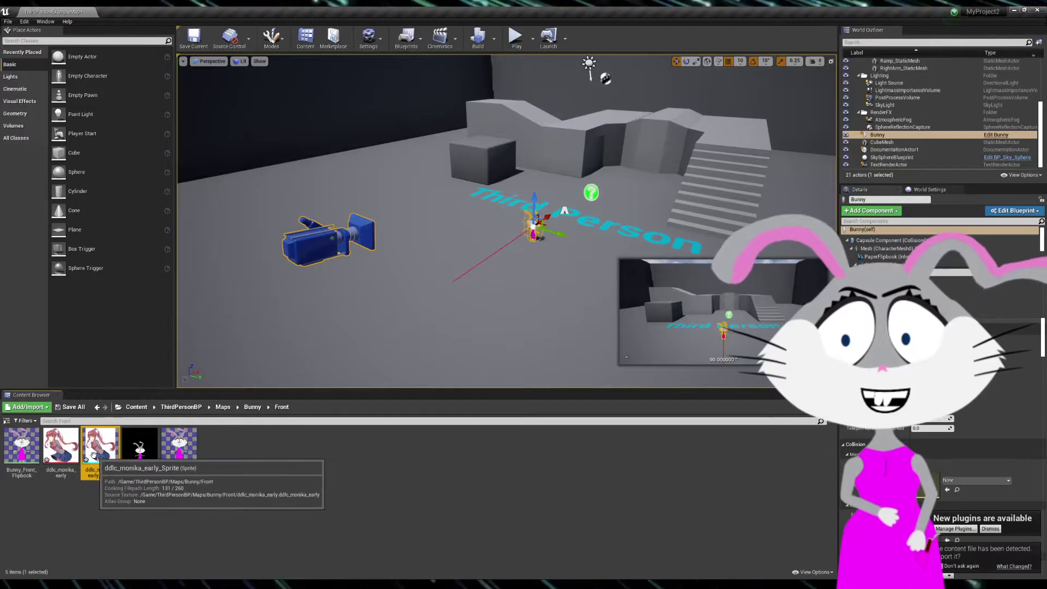
pyautogui.click(251, 407)
pyautogui.doubleClick(32, 455)
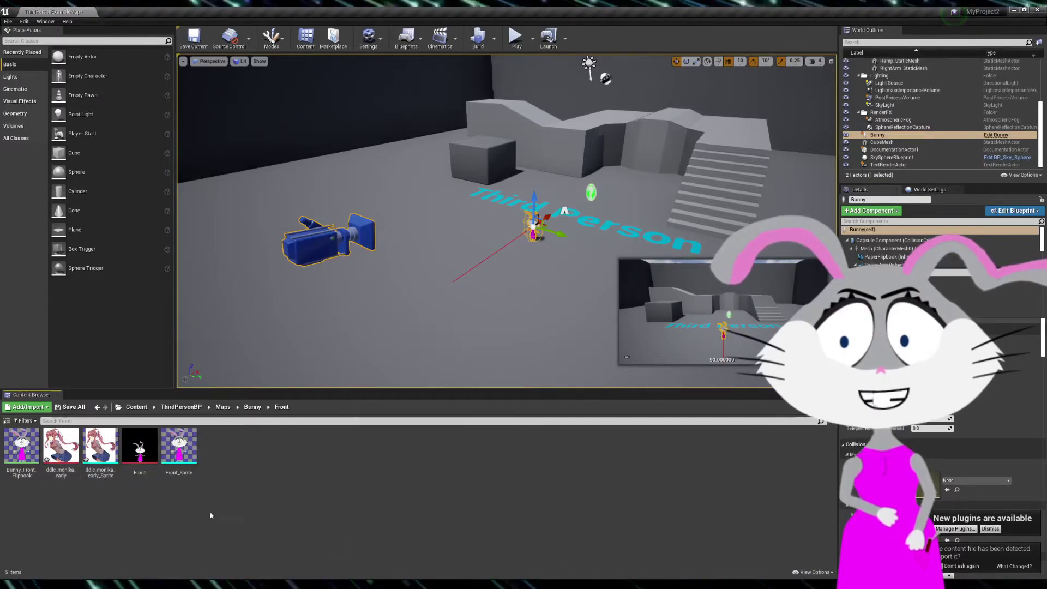
# - Create a ddlc_monika_early_Flipbook from the new ddlc_monika_early sprite
pyautogui.moveTo(115, 478); pyautogui.dragTo(259, 571)
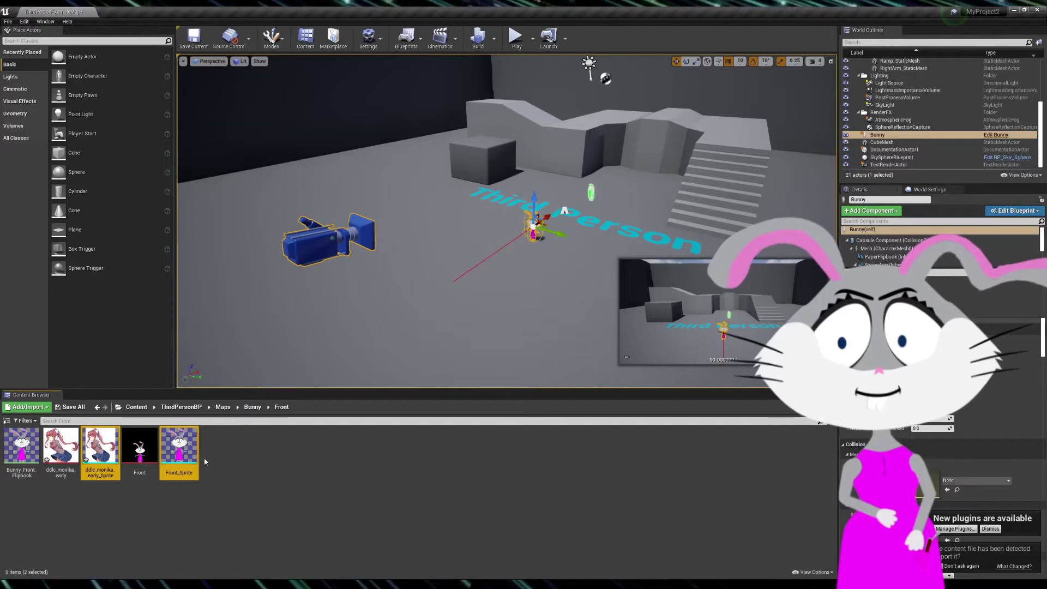
pyautogui.rightClick(189, 454)
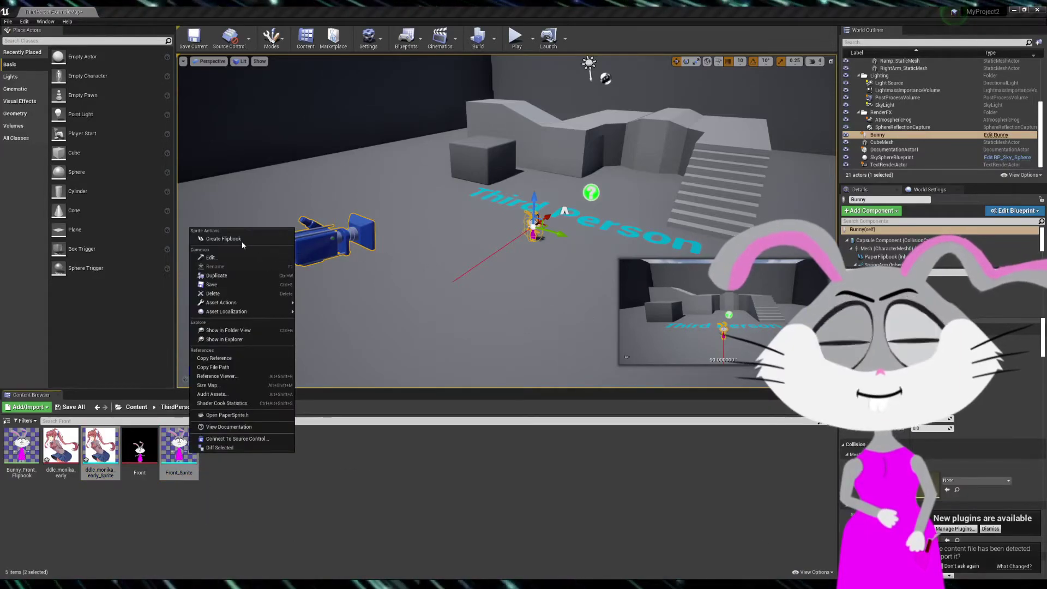
pyautogui.click(100, 445)
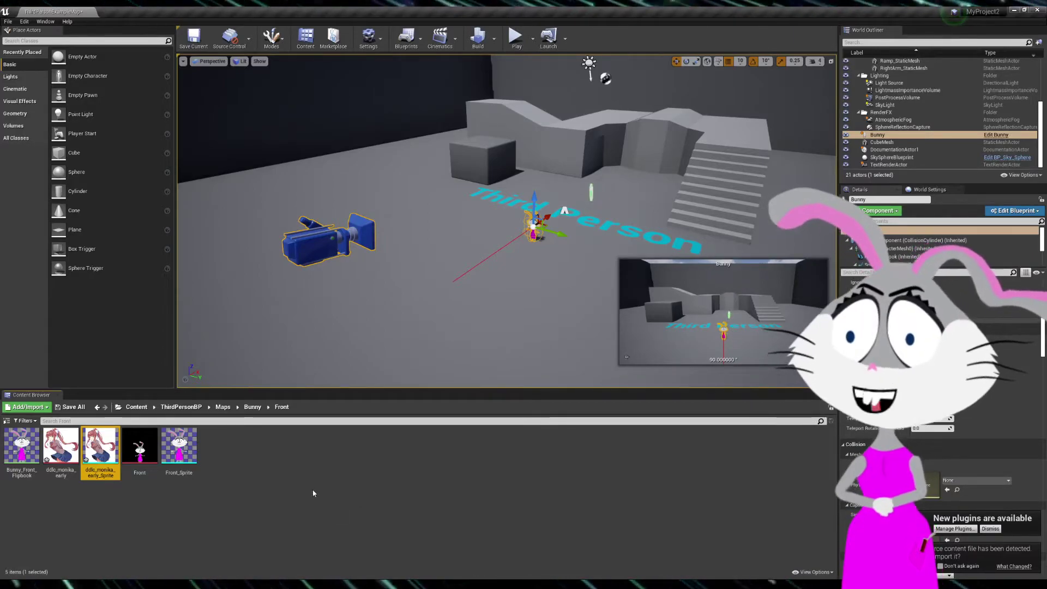
pyautogui.rightClick(100, 445)
pyautogui.click(132, 236)
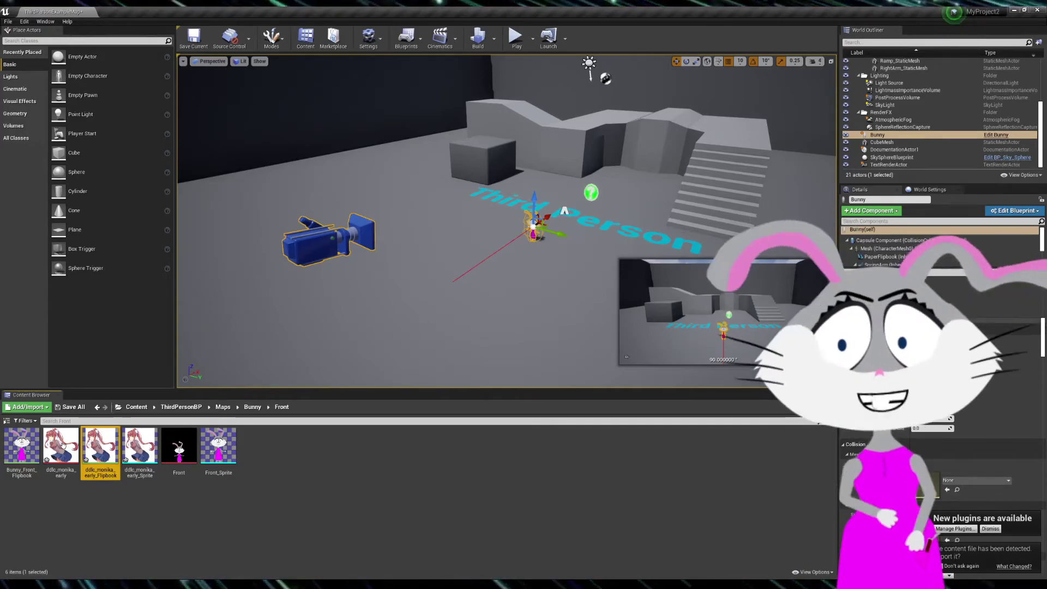
# - Delete Bunny_Front_Flipbook, redirecting its references to ddlc_monika_early_Flipbook, then play the level
pyautogui.rightClick(19, 446)
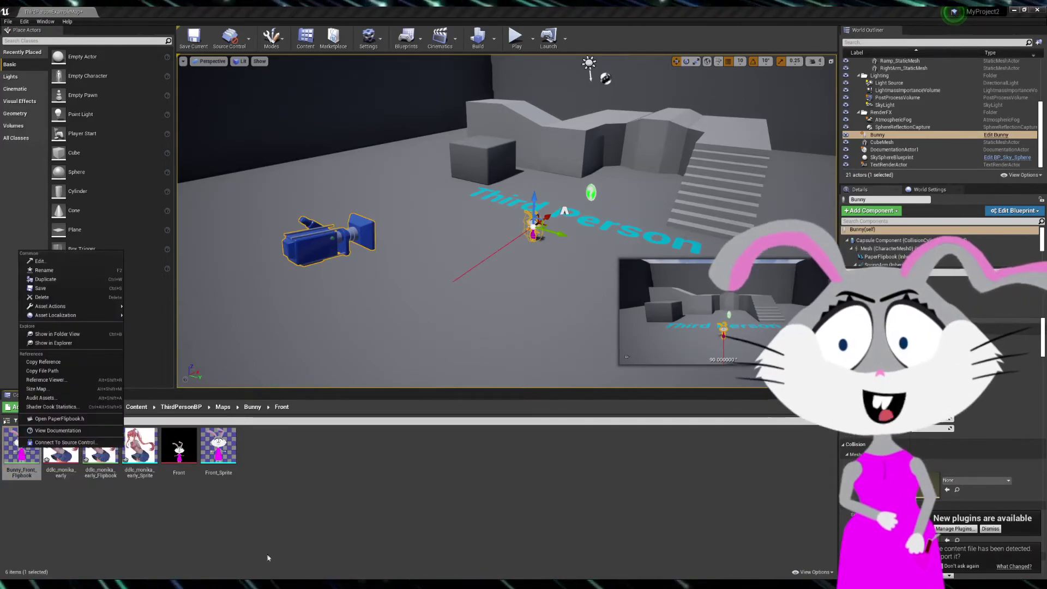
pyautogui.click(72, 303)
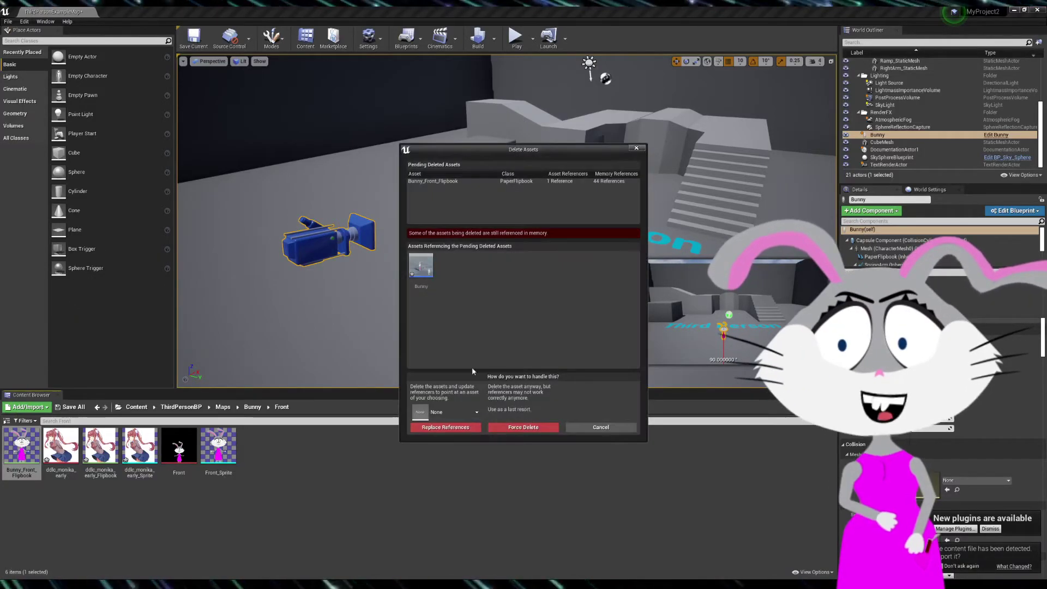
pyautogui.click(429, 408)
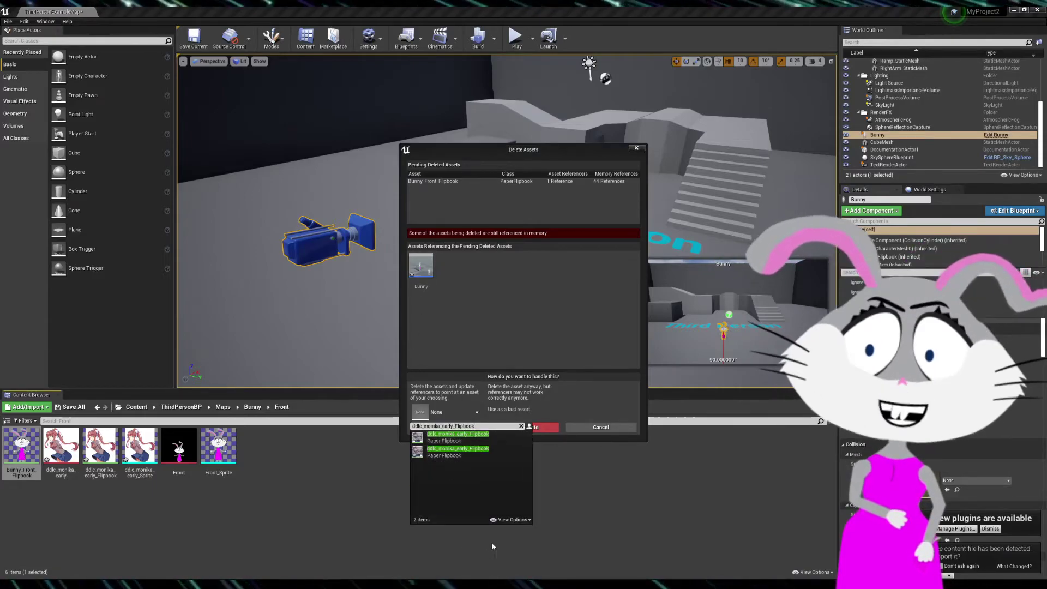
pyautogui.click(457, 435)
pyautogui.click(446, 427)
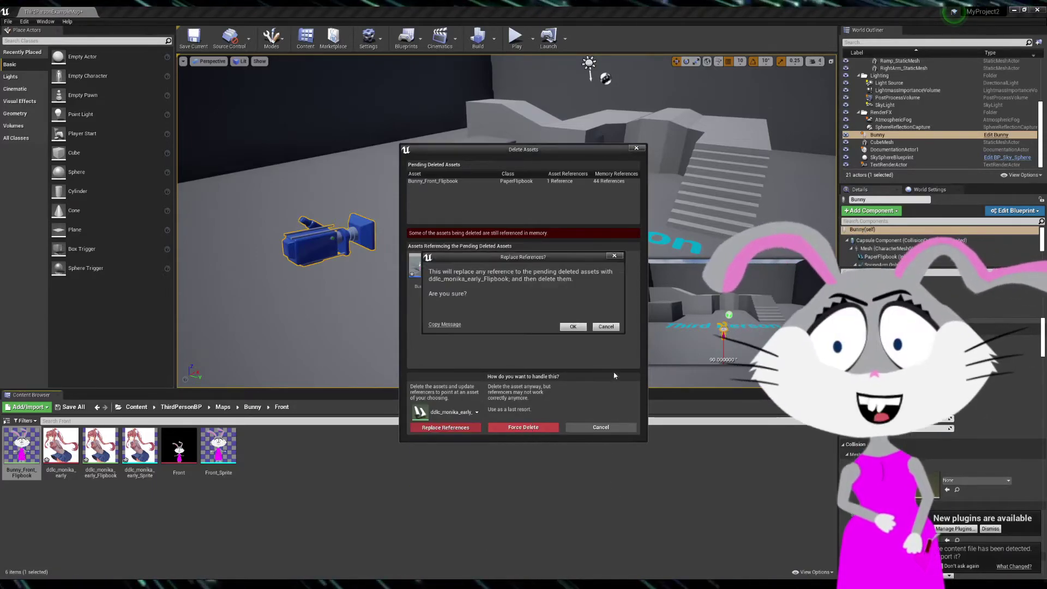
pyautogui.click(573, 327)
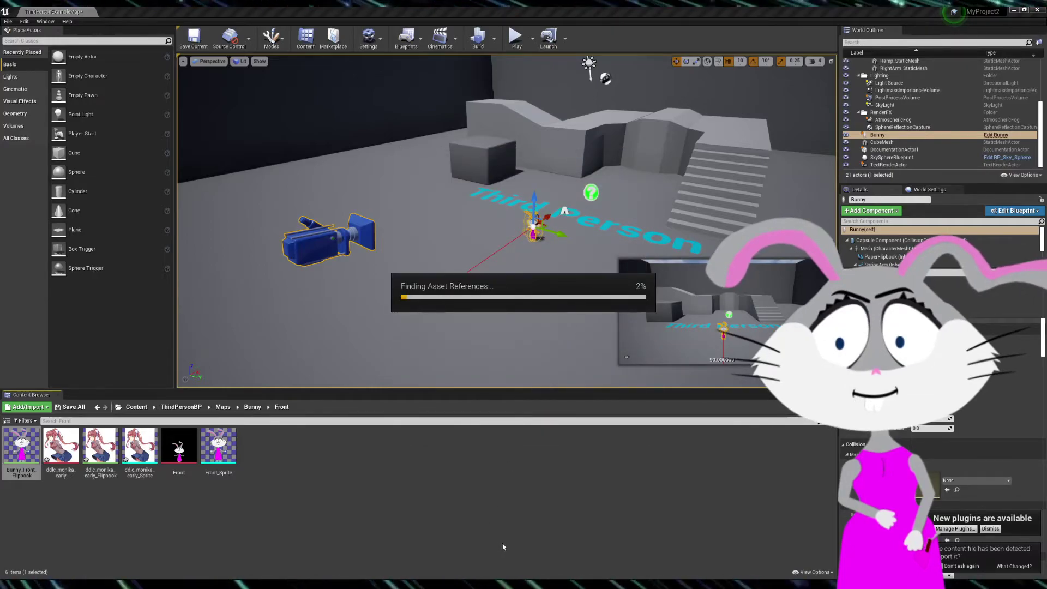
pyautogui.hotkey('alt', 'p')
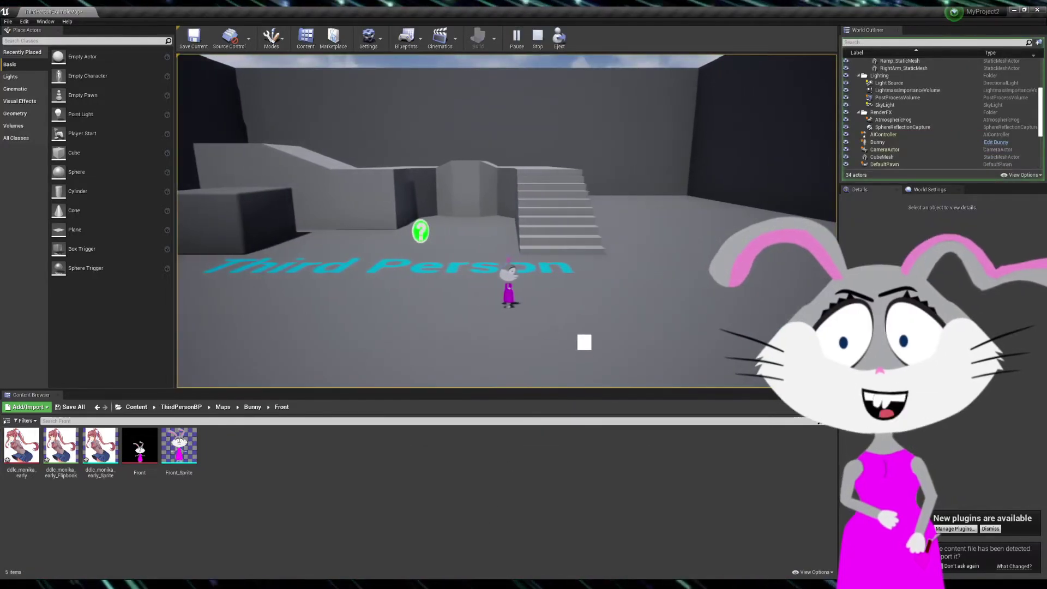
# - Walk the character around the stairs, raised block, platform and open floor, then jump beside the wall
pyautogui.press('w')
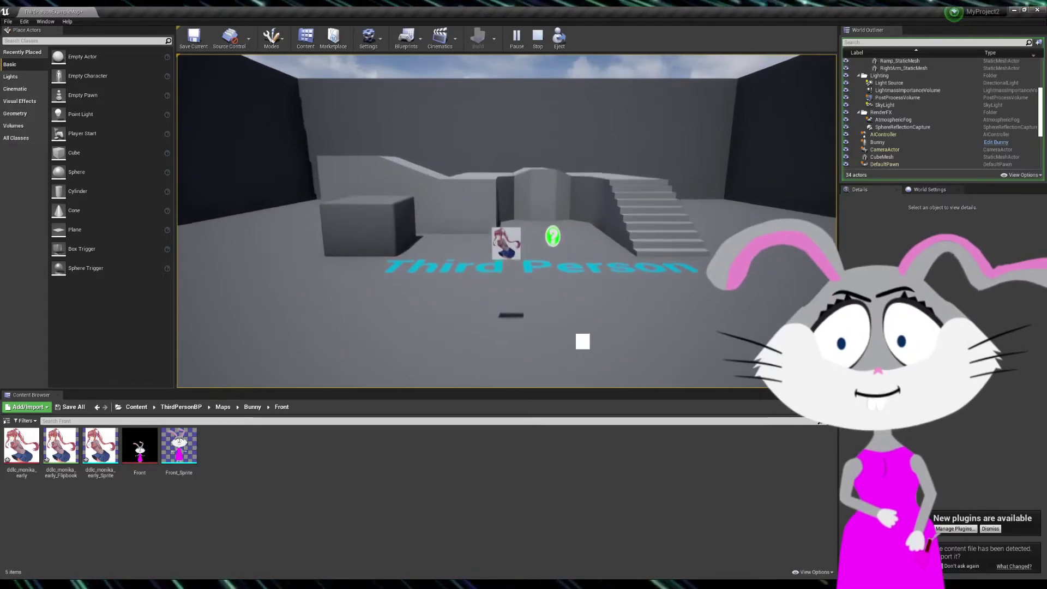
pyautogui.press('w')
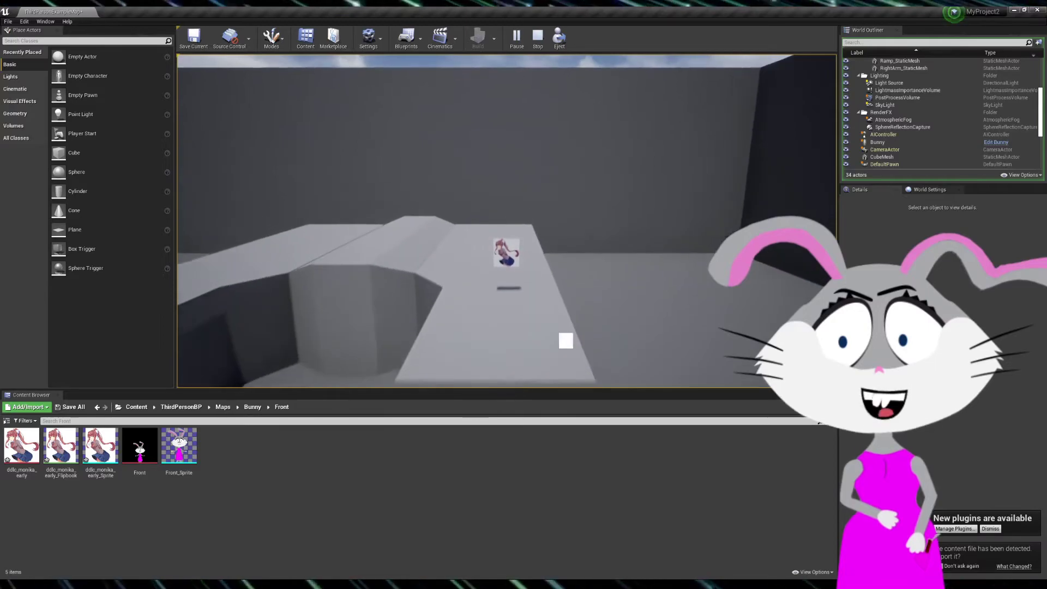
pyautogui.press('w')
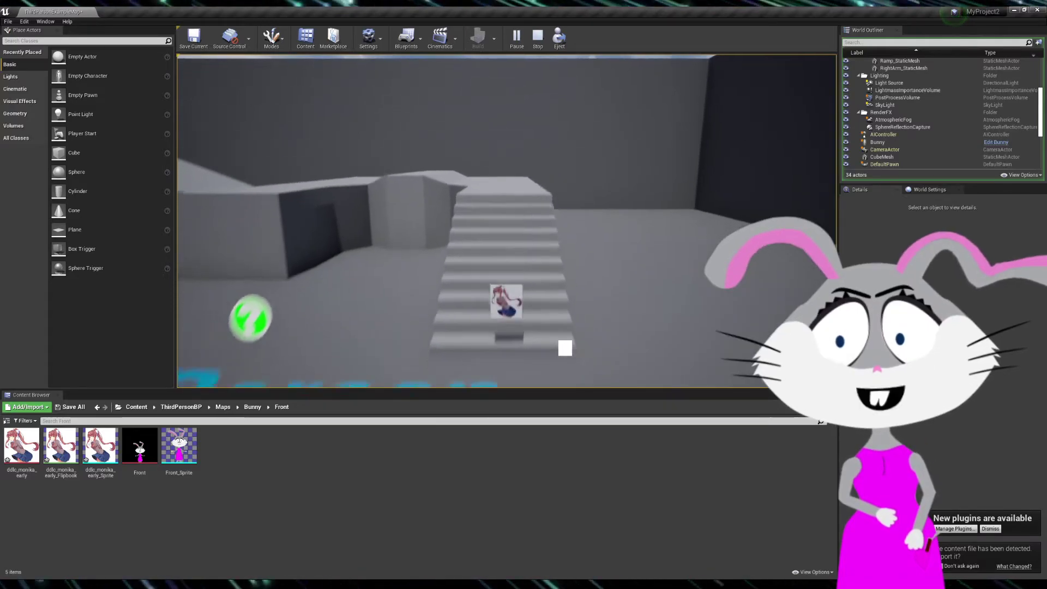
pyautogui.press('w')
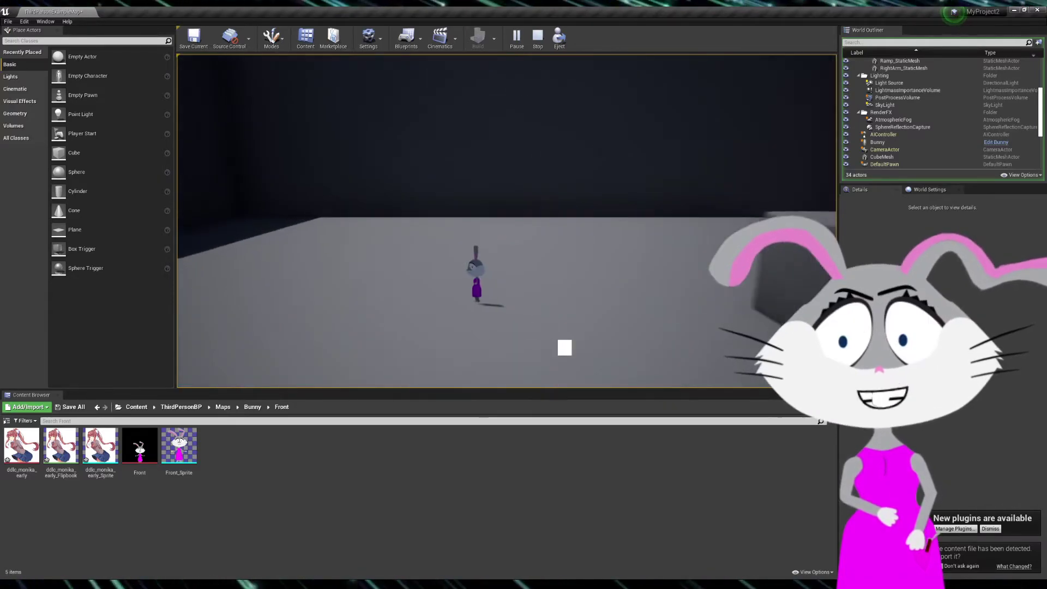
pyautogui.press('w')
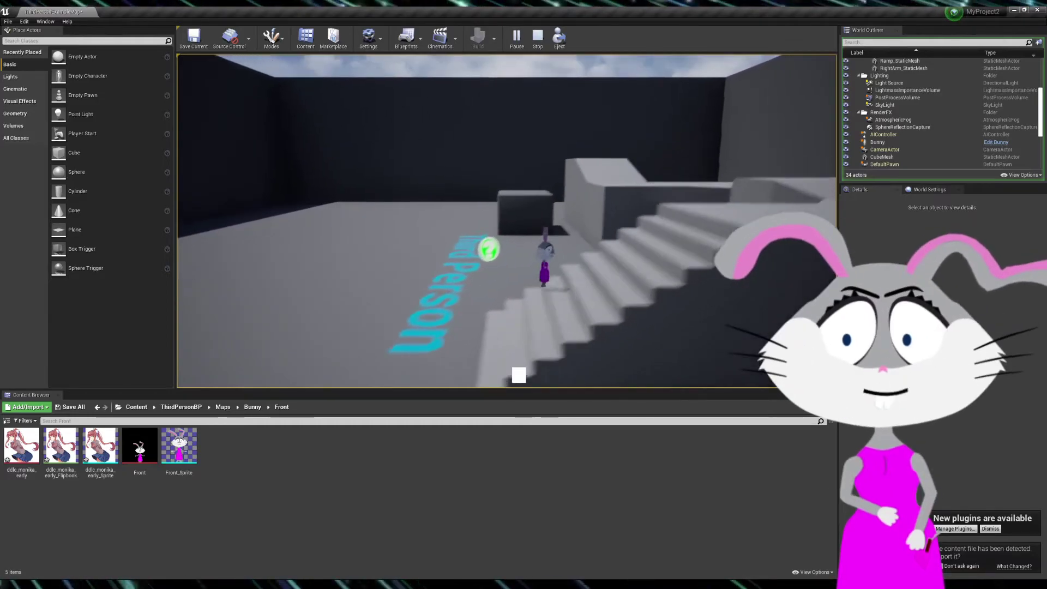
pyautogui.press('w')
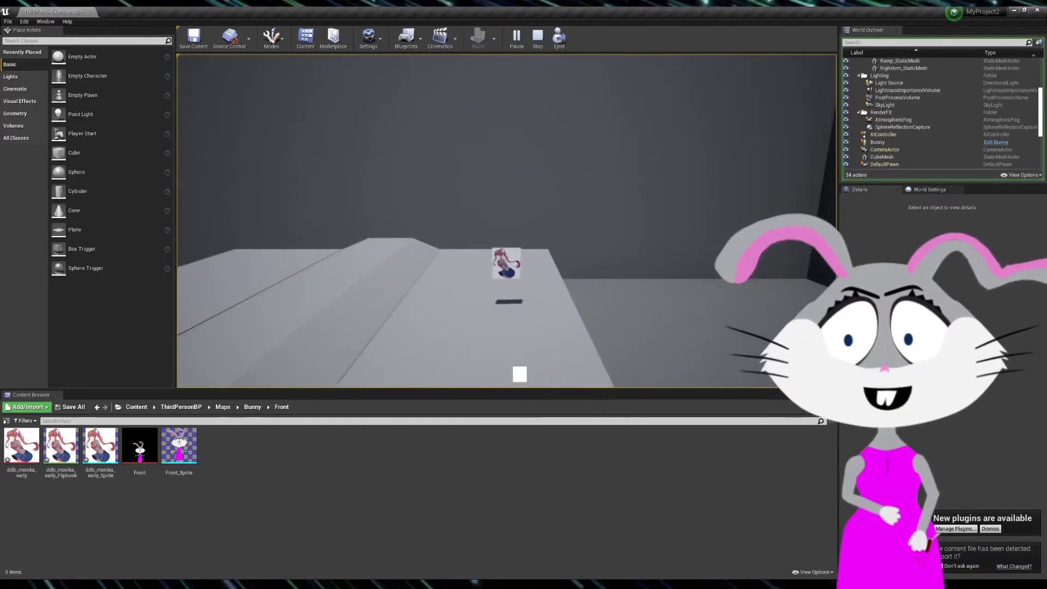
pyautogui.press('w')
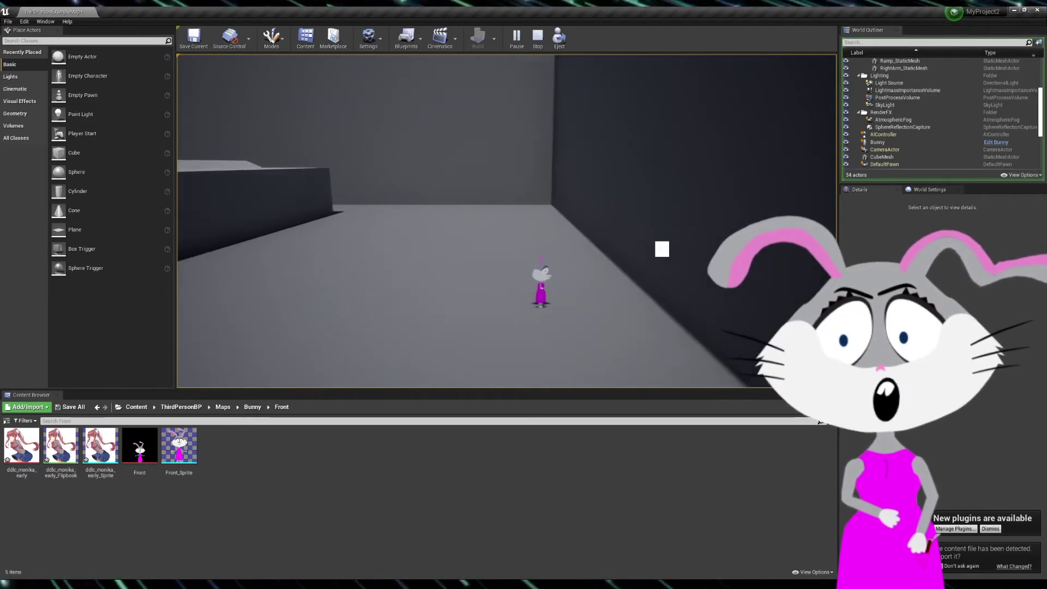
pyautogui.press('space')
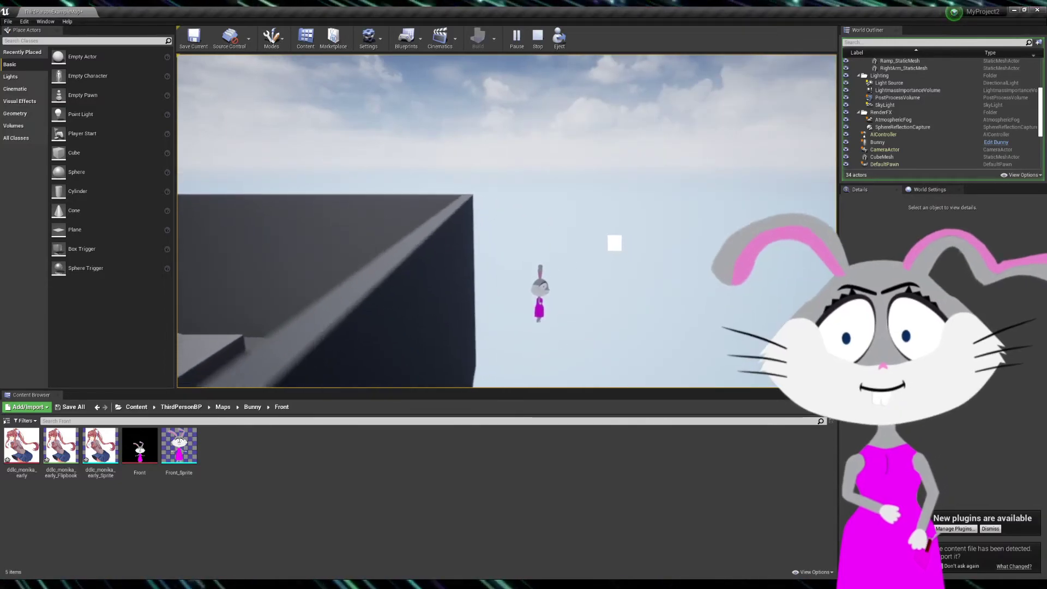